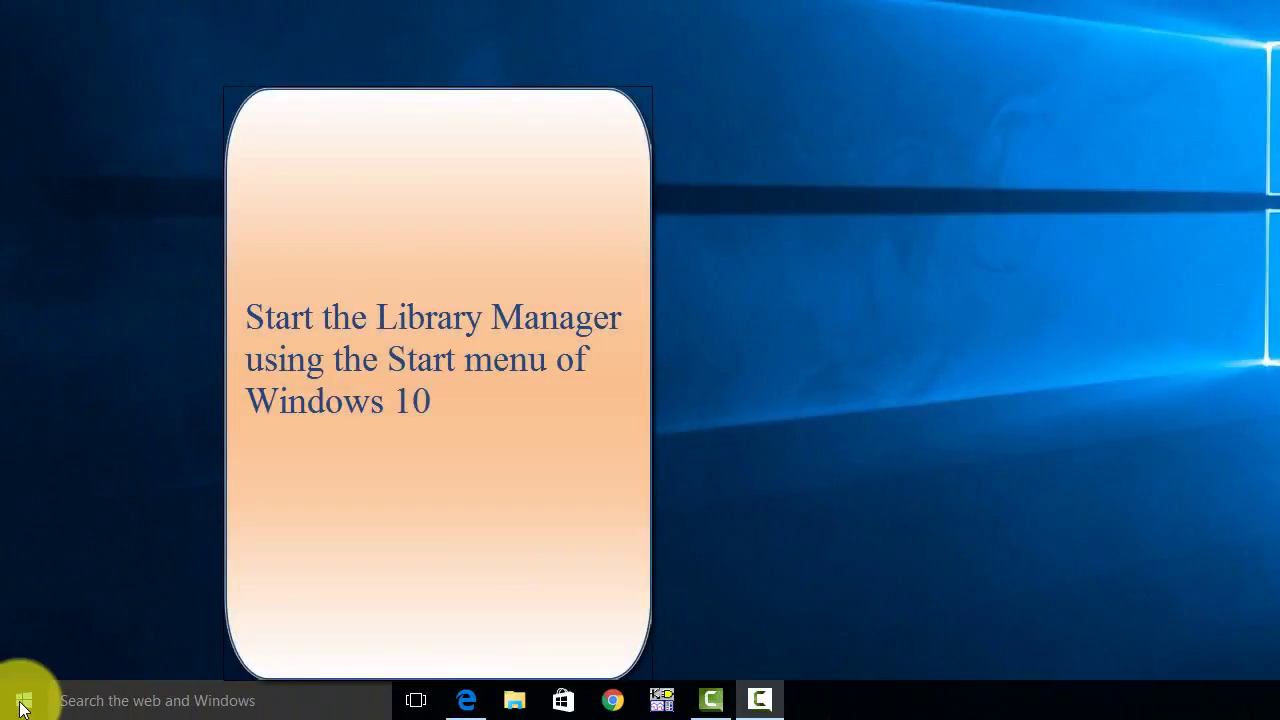
Launch Library Manager from the Tina 10 Start menu folder and start Collect Subcircuits and Models.
{"action": "left_click", "coordinate": [24, 702]}
{"action": "left_click", "coordinate": [60, 658]}
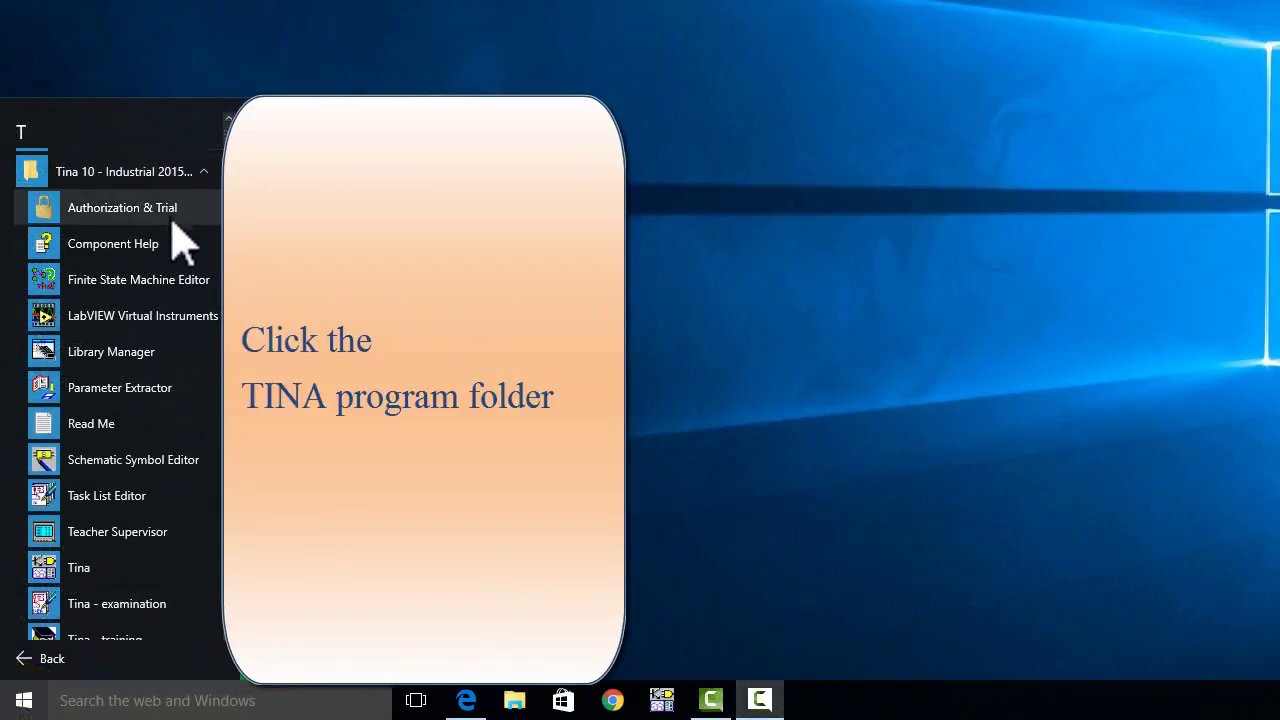
{"action": "left_click", "coordinate": [158, 360]}
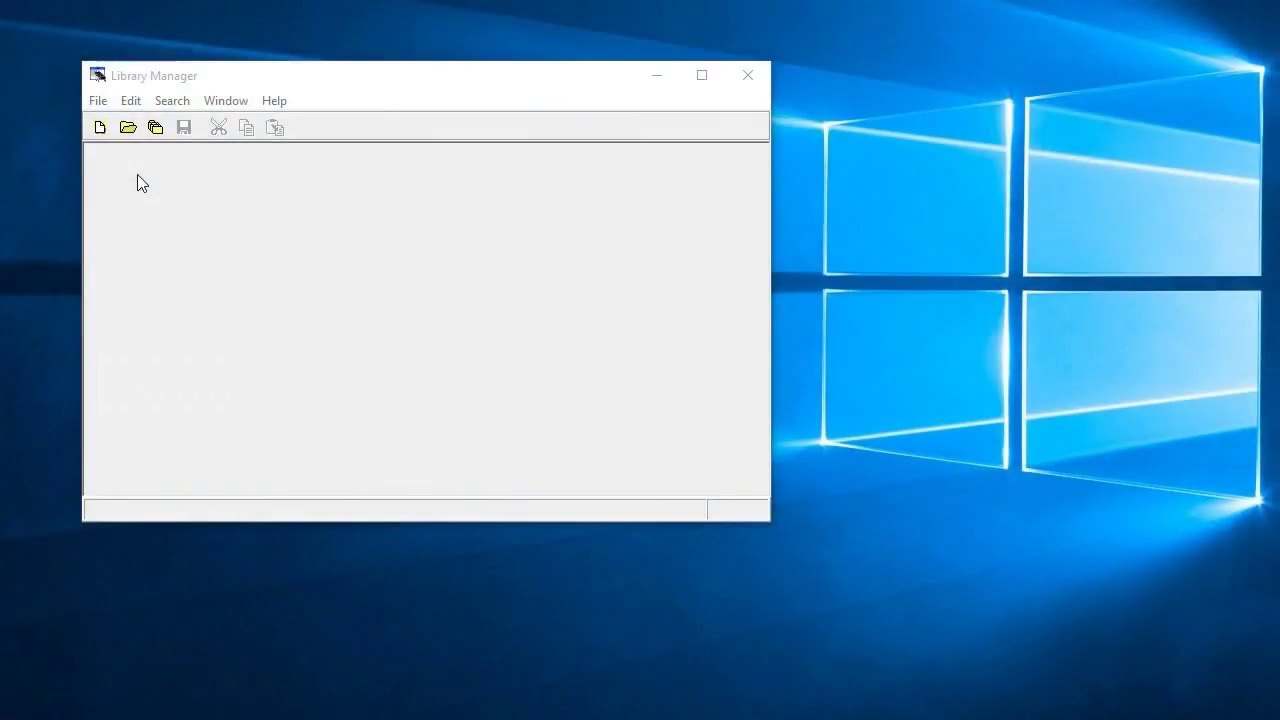
{"action": "left_click", "coordinate": [98, 104]}
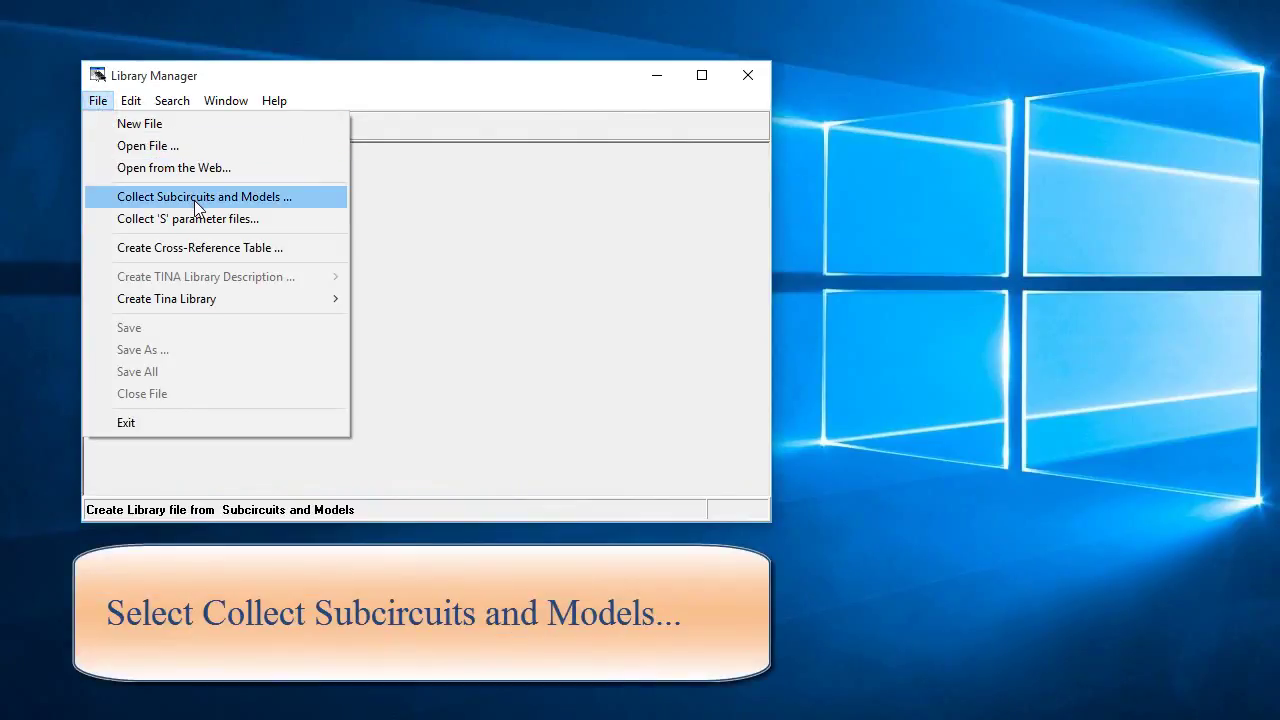
{"action": "left_click", "coordinate": [196, 197]}
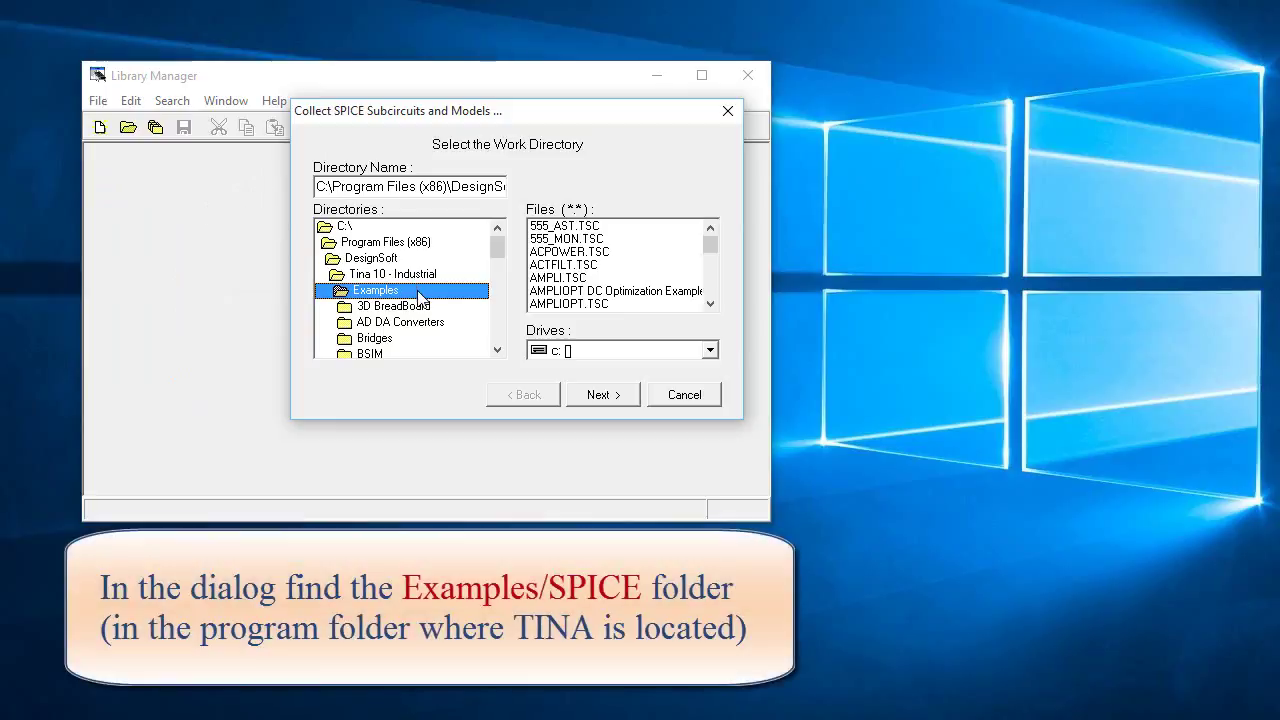
Set Examples\SPICE as the work directory, pick UA741.CIR, and advance to file selection.
{"action": "left_click", "coordinate": [419, 293]}
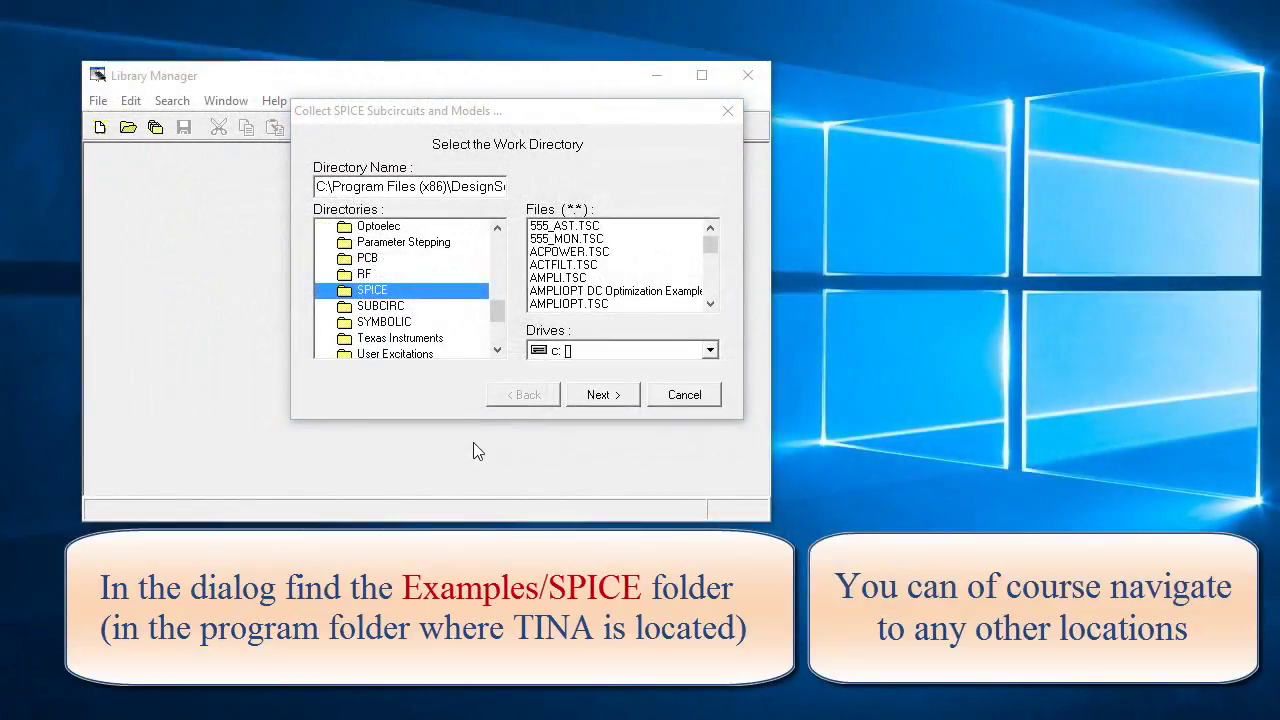
{"action": "double_click", "coordinate": [414, 291]}
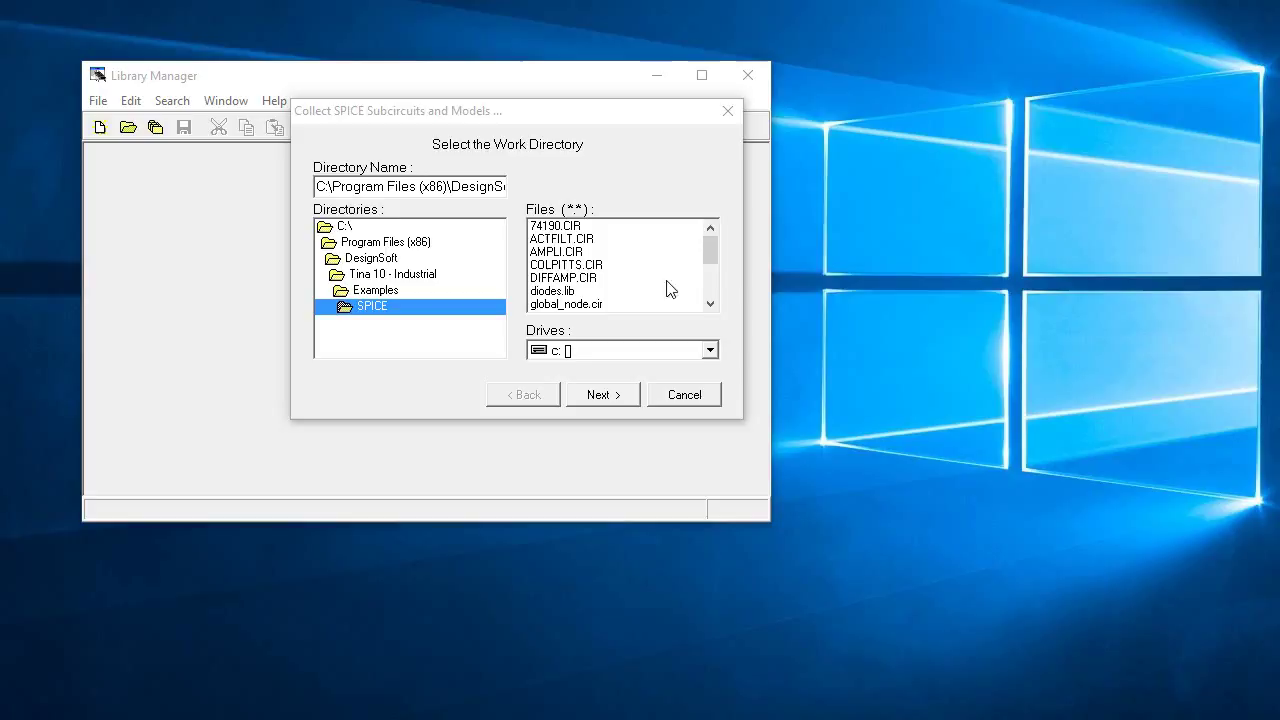
{"action": "left_click_drag", "start_coordinate": [718, 248], "coordinate": [720, 286]}
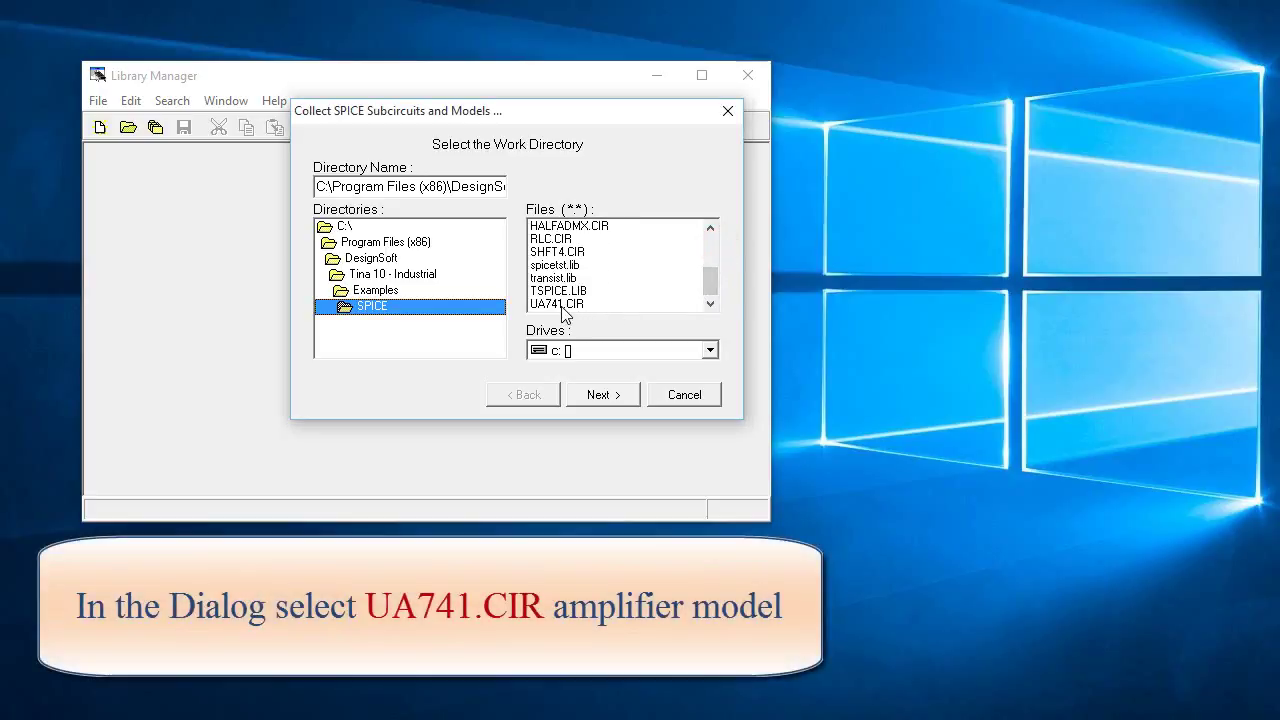
{"action": "left_click", "coordinate": [563, 305]}
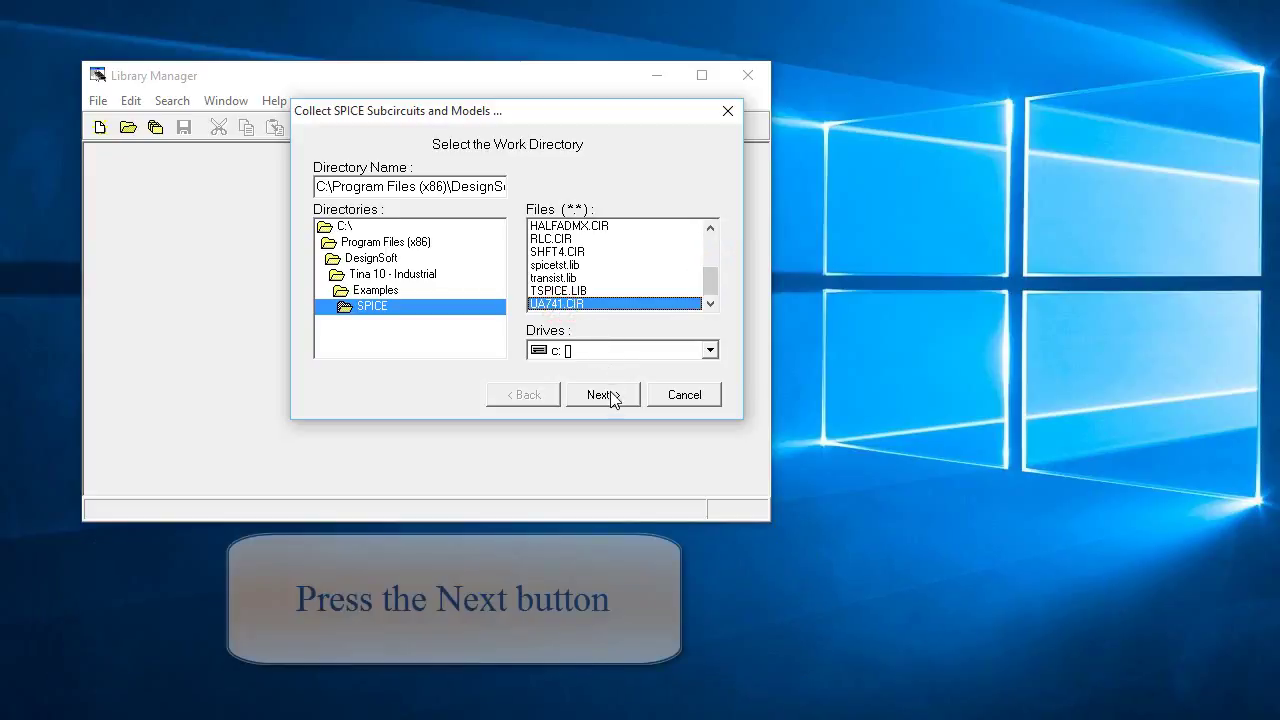
{"action": "left_click", "coordinate": [604, 396]}
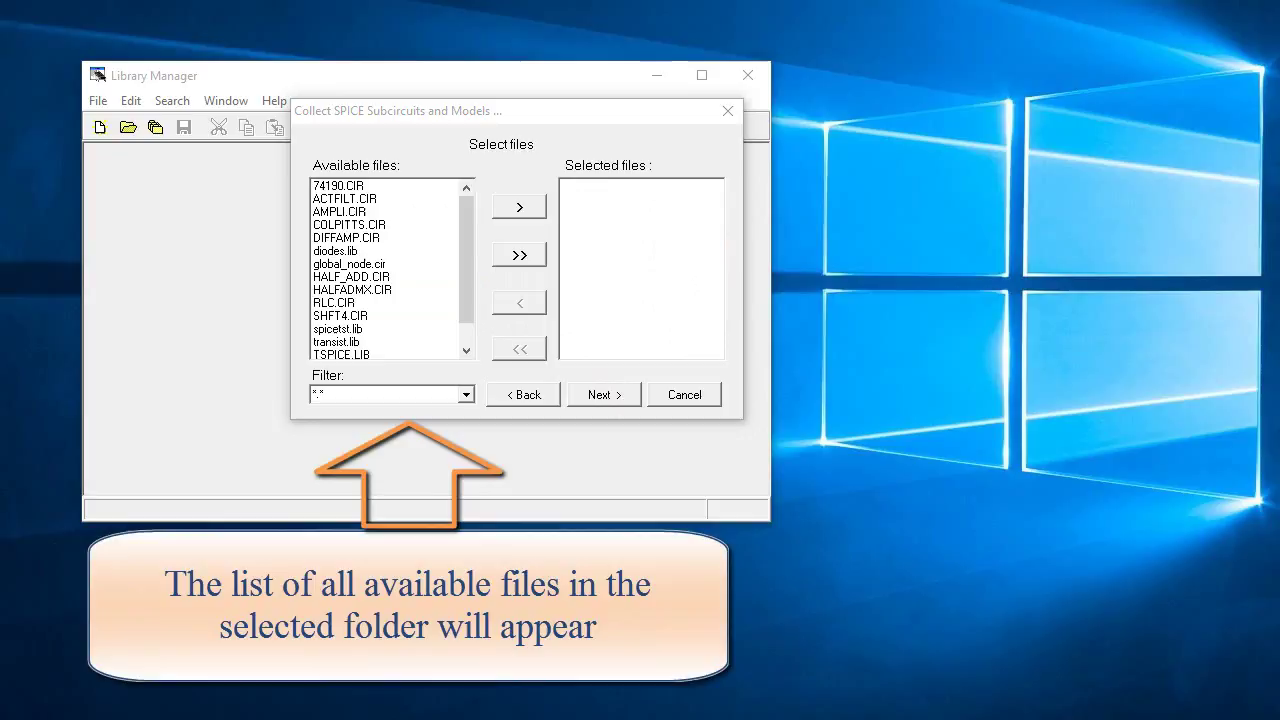
Move UA741.CIR into the Selected files list, then highlight AMPLI.CIR.
{"action": "left_click_drag", "start_coordinate": [463, 305], "coordinate": [462, 346]}
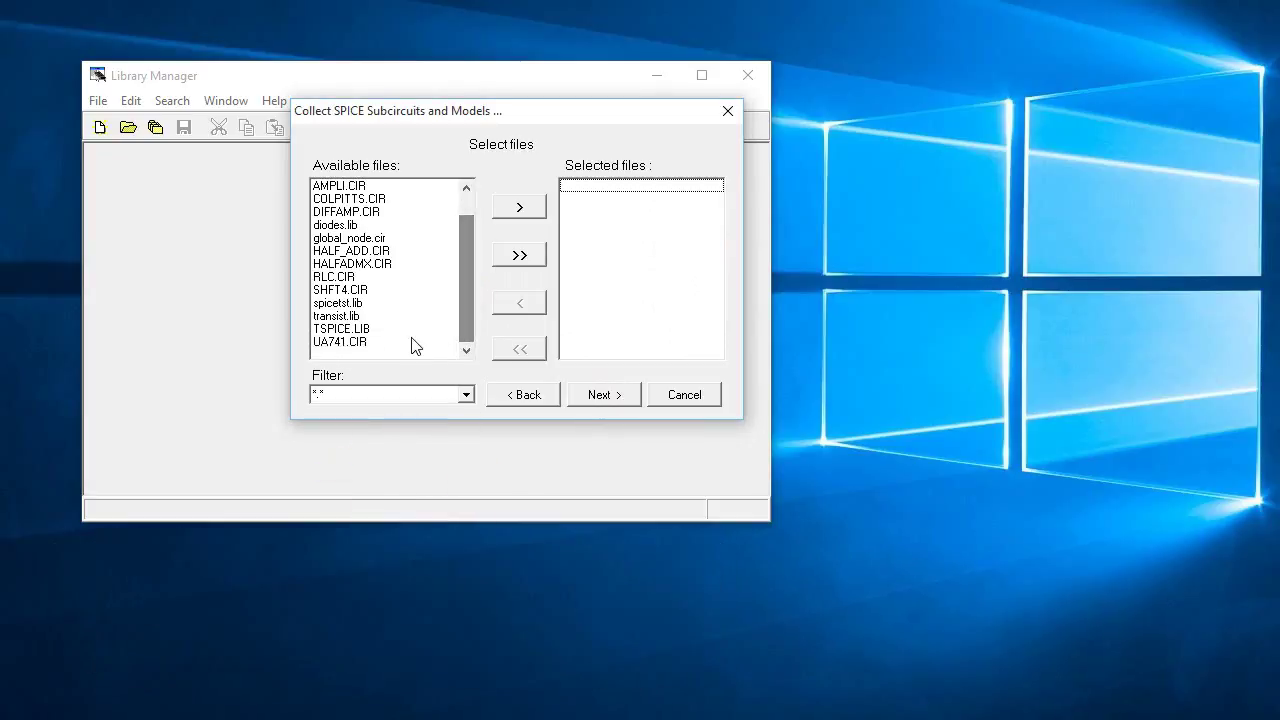
{"action": "left_click", "coordinate": [368, 343]}
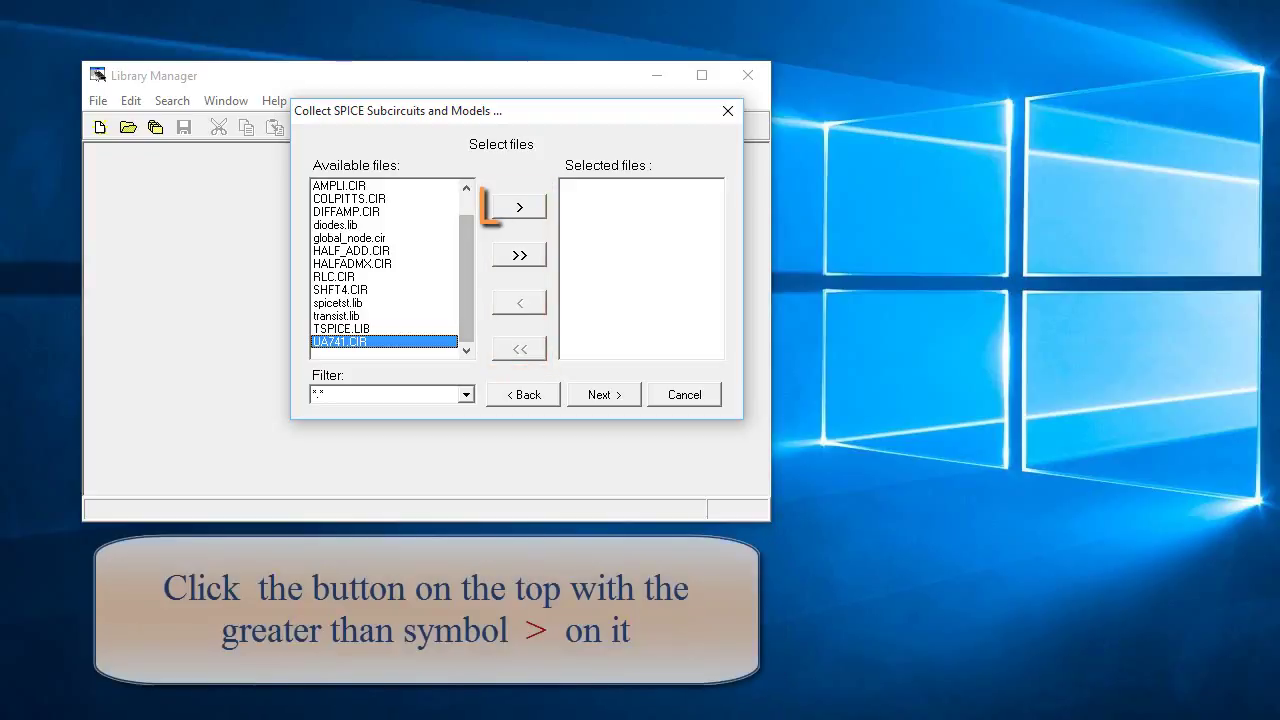
{"action": "left_click", "coordinate": [521, 209]}
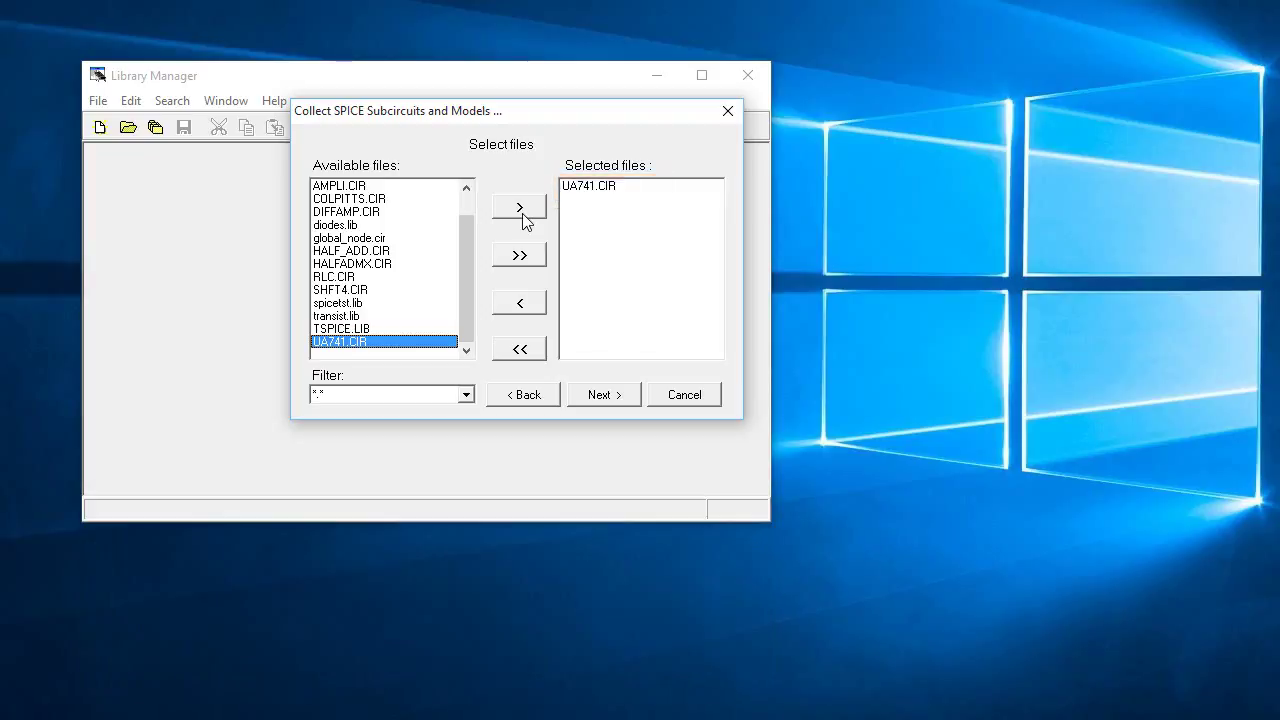
{"action": "left_click", "coordinate": [358, 186]}
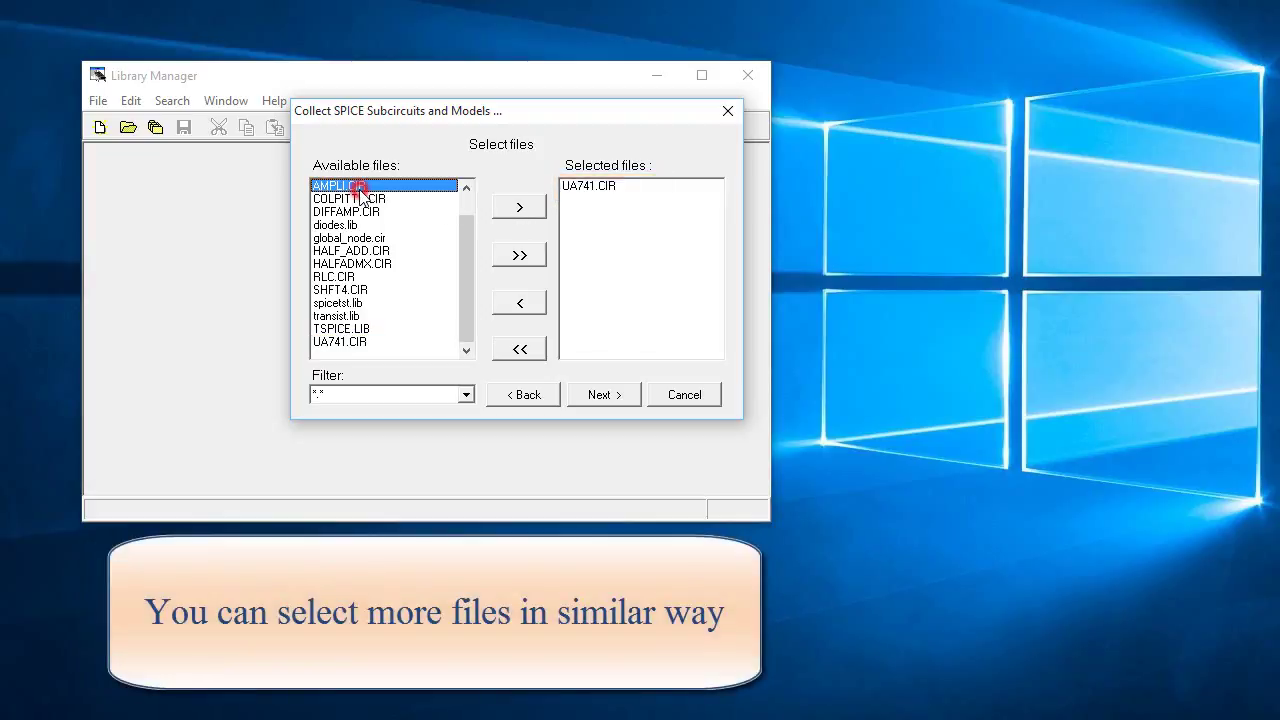
Try the >, >>, < and << buttons by adding and removing AMPLI.CIR and all files.
{"action": "left_click", "coordinate": [524, 212]}
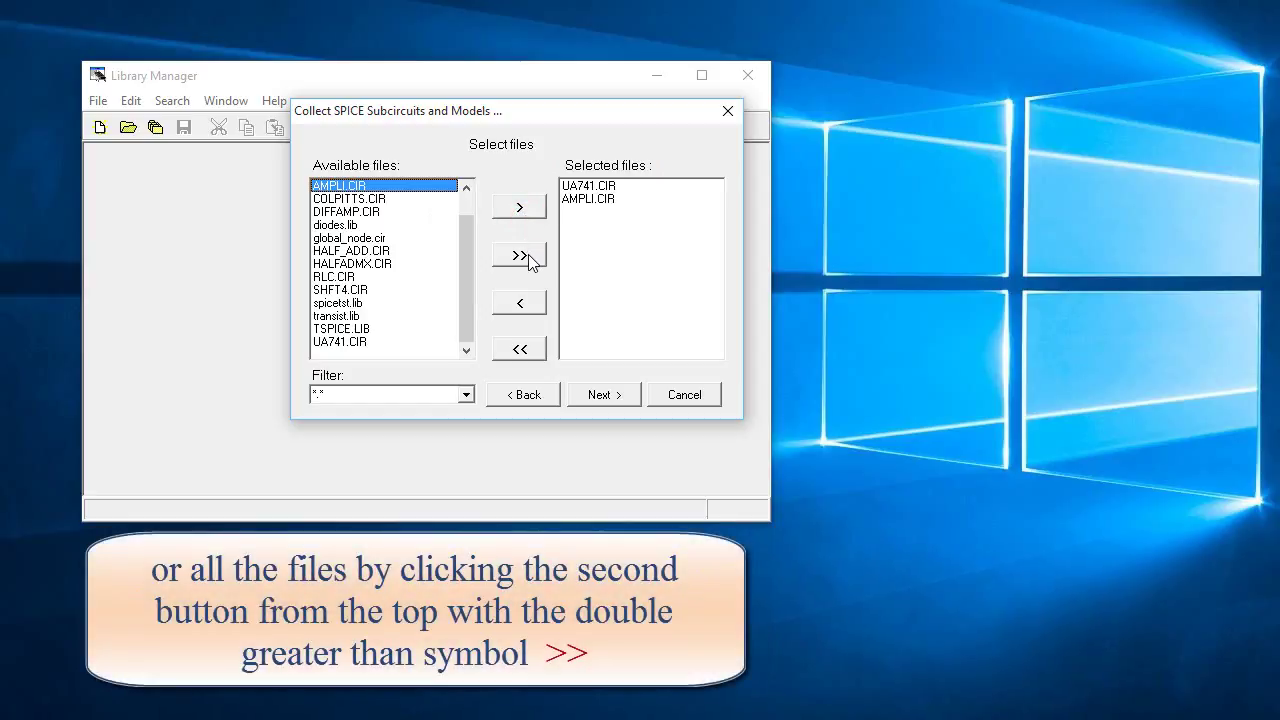
{"action": "left_click", "coordinate": [531, 262]}
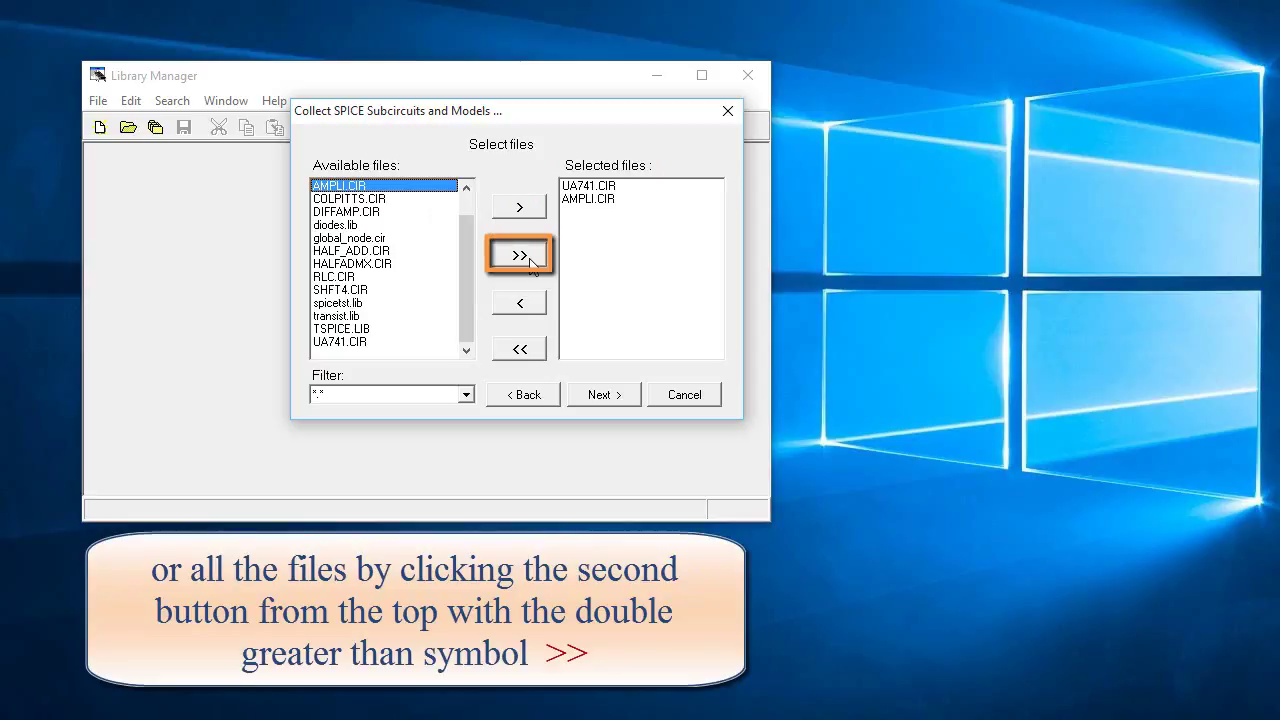
{"action": "left_click", "coordinate": [531, 262]}
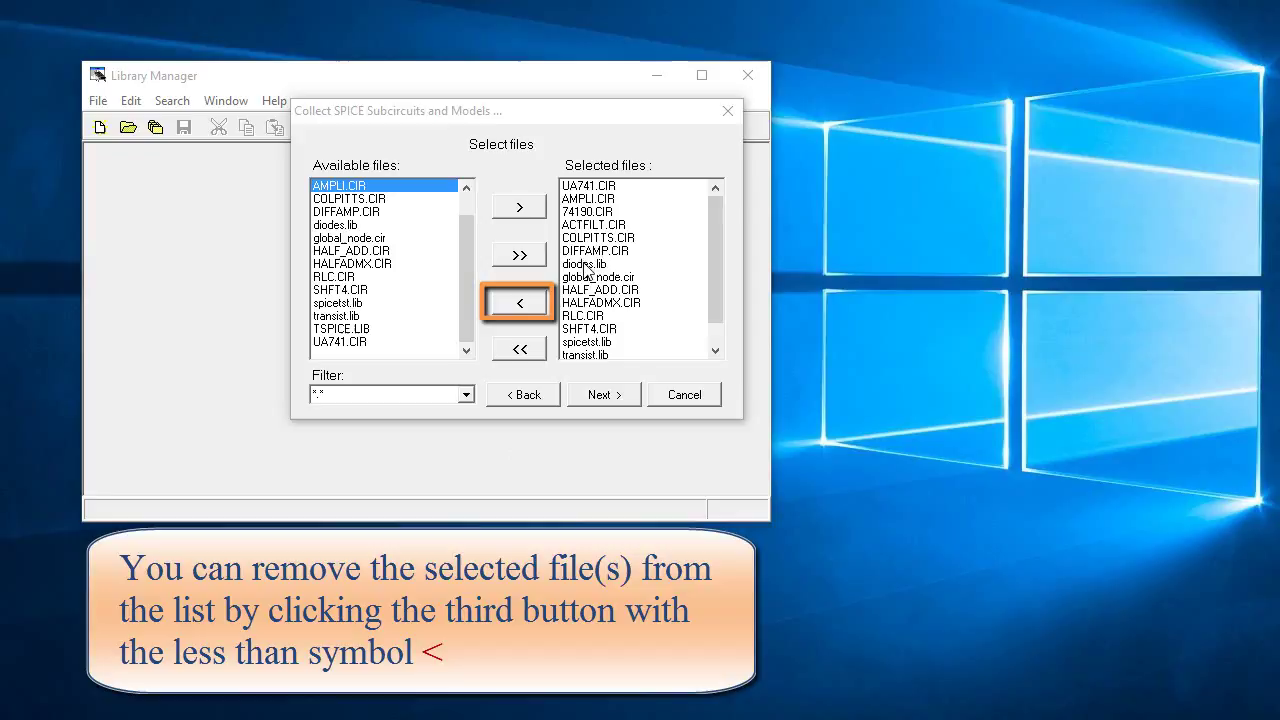
{"action": "left_click", "coordinate": [606, 200]}
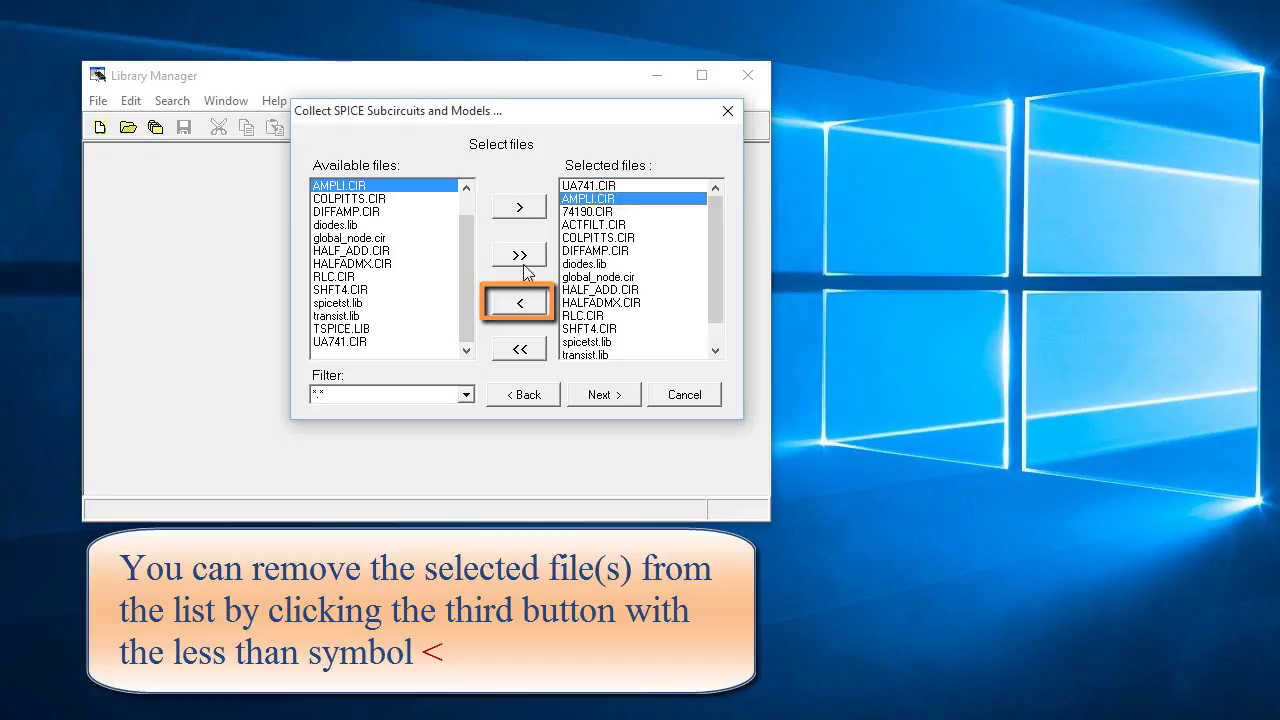
{"action": "left_click", "coordinate": [519, 305]}
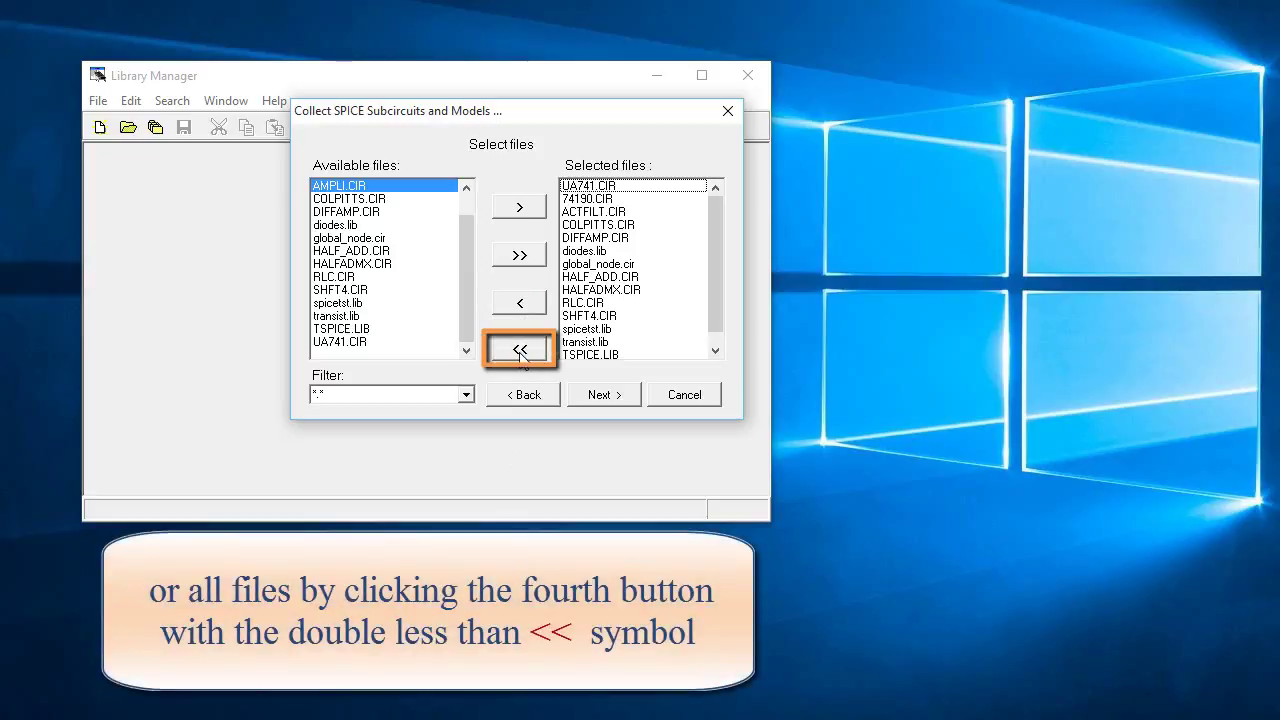
{"action": "left_click", "coordinate": [520, 352]}
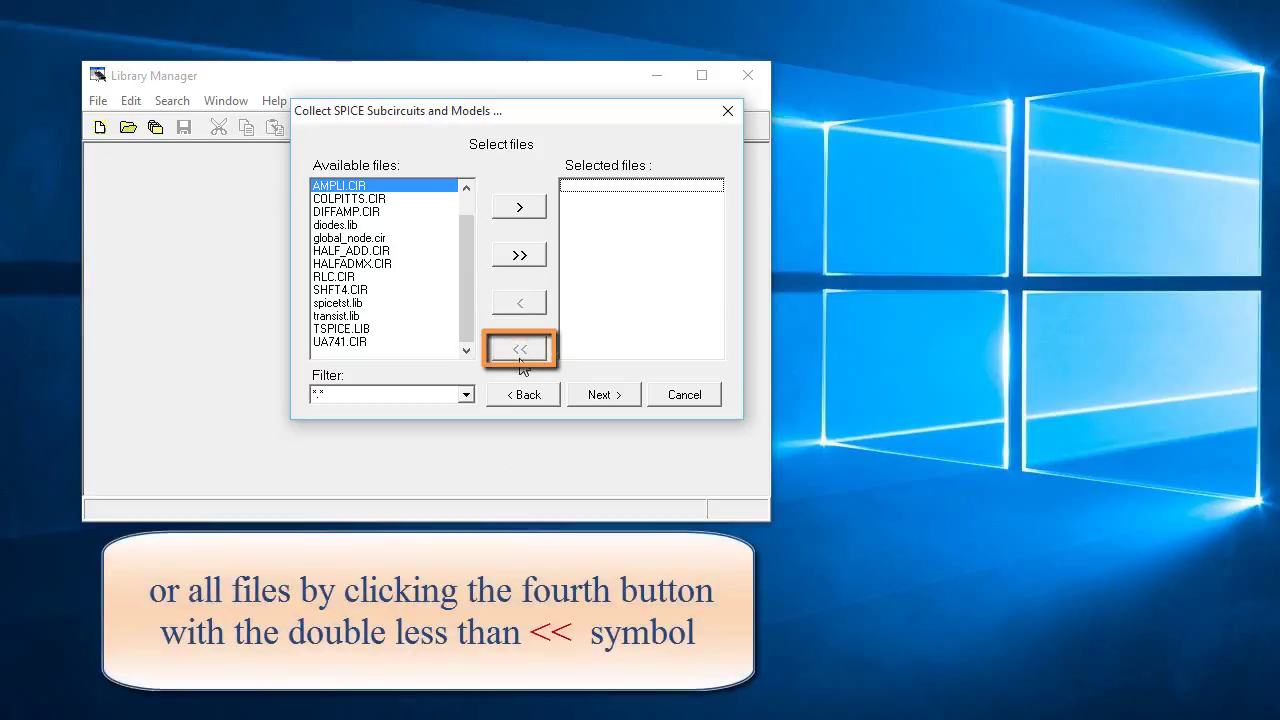
Re-add only UA741.CIR to the selection and continue to the Suffixes step.
{"action": "left_click", "coordinate": [340, 341]}
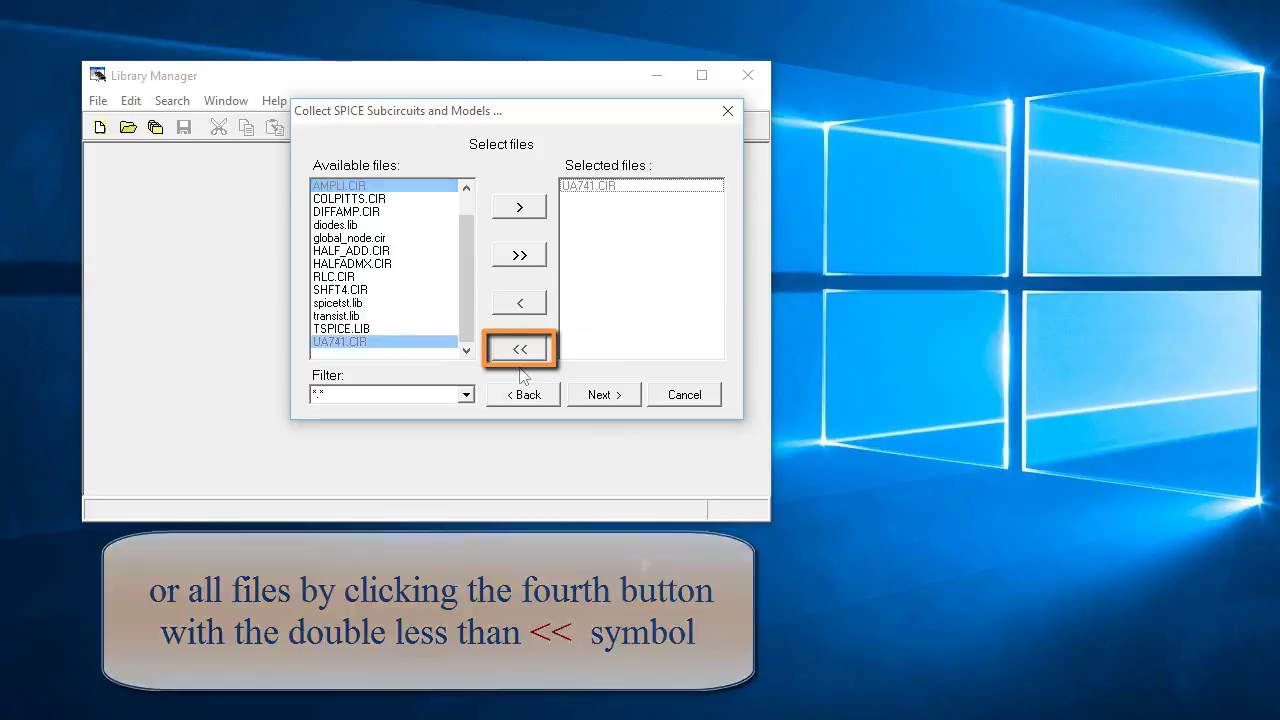
{"action": "left_click", "coordinate": [519, 206]}
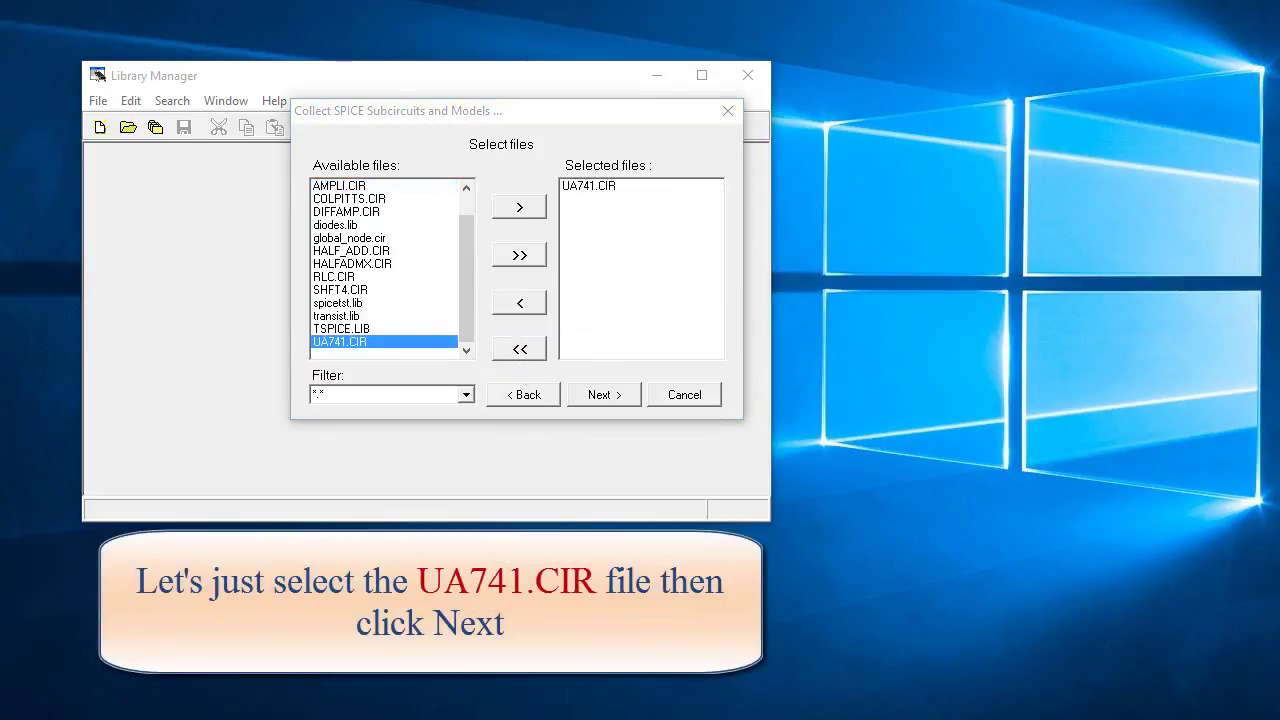
{"action": "left_click", "coordinate": [603, 396]}
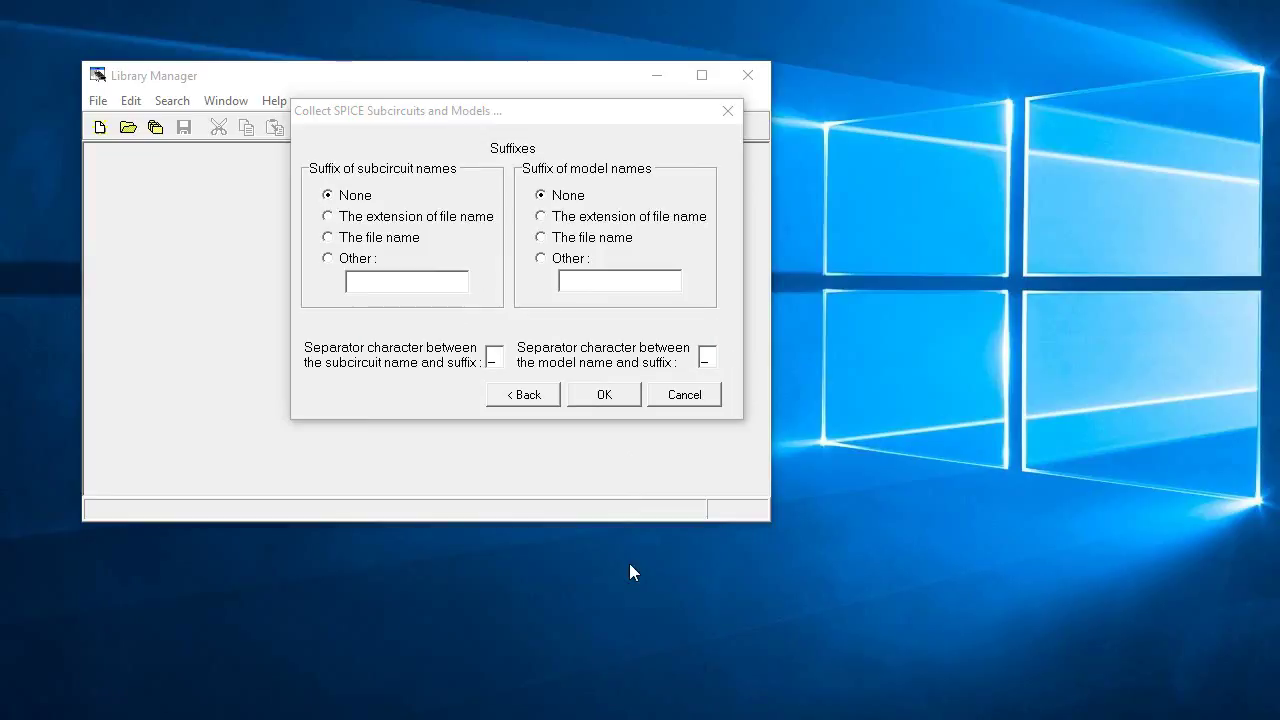
Set the subcircuit name suffix to Other: 'my' and build NONAME1.LIB.
{"action": "left_click", "coordinate": [329, 258]}
{"action": "left_click", "coordinate": [356, 279]}
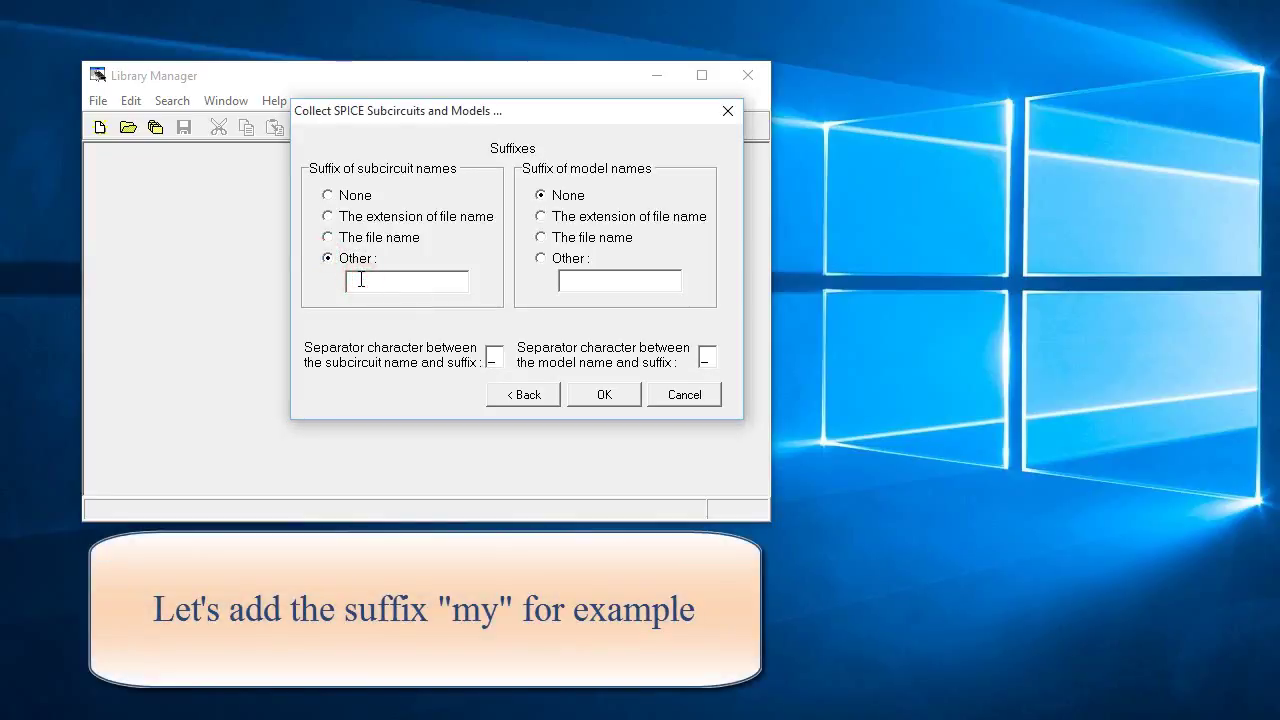
{"action": "type", "text": "my"}
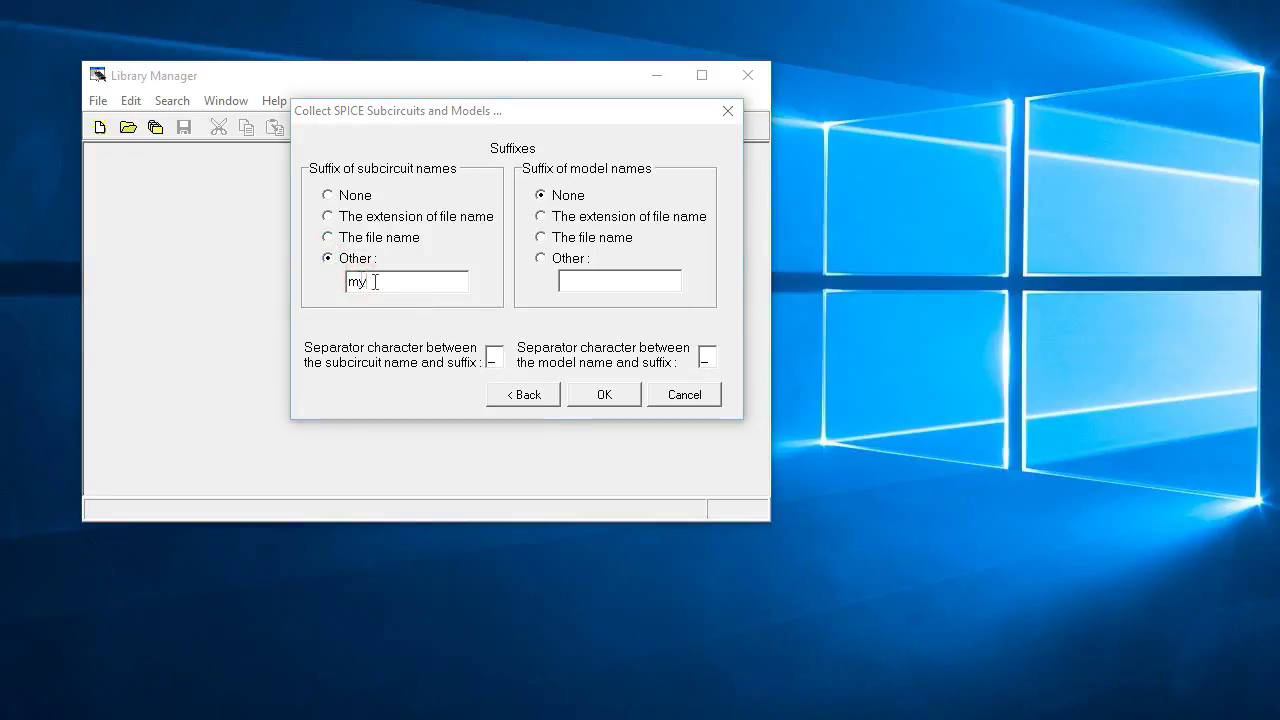
{"action": "left_click", "coordinate": [604, 395]}
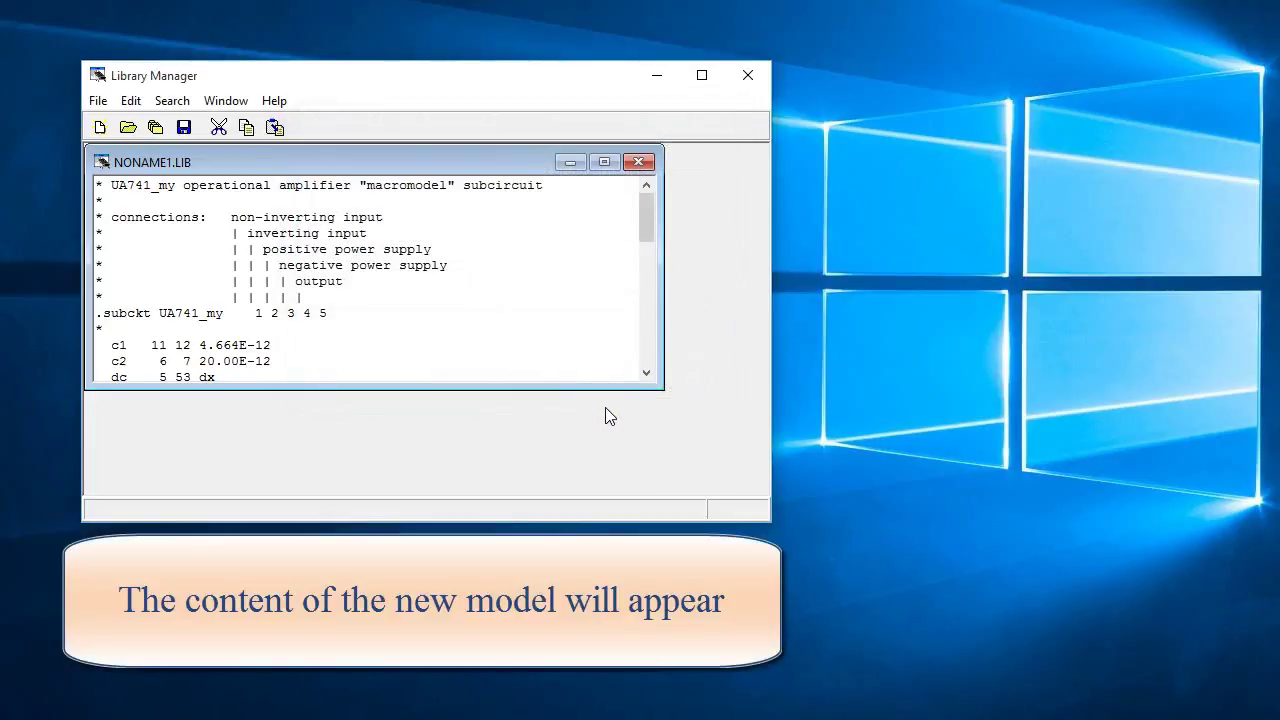
Inspect the UA741_my subcircuit with nodes 1 2 3 4 5 in NONAME1.LIB.
{"action": "left_click", "coordinate": [485, 558]}
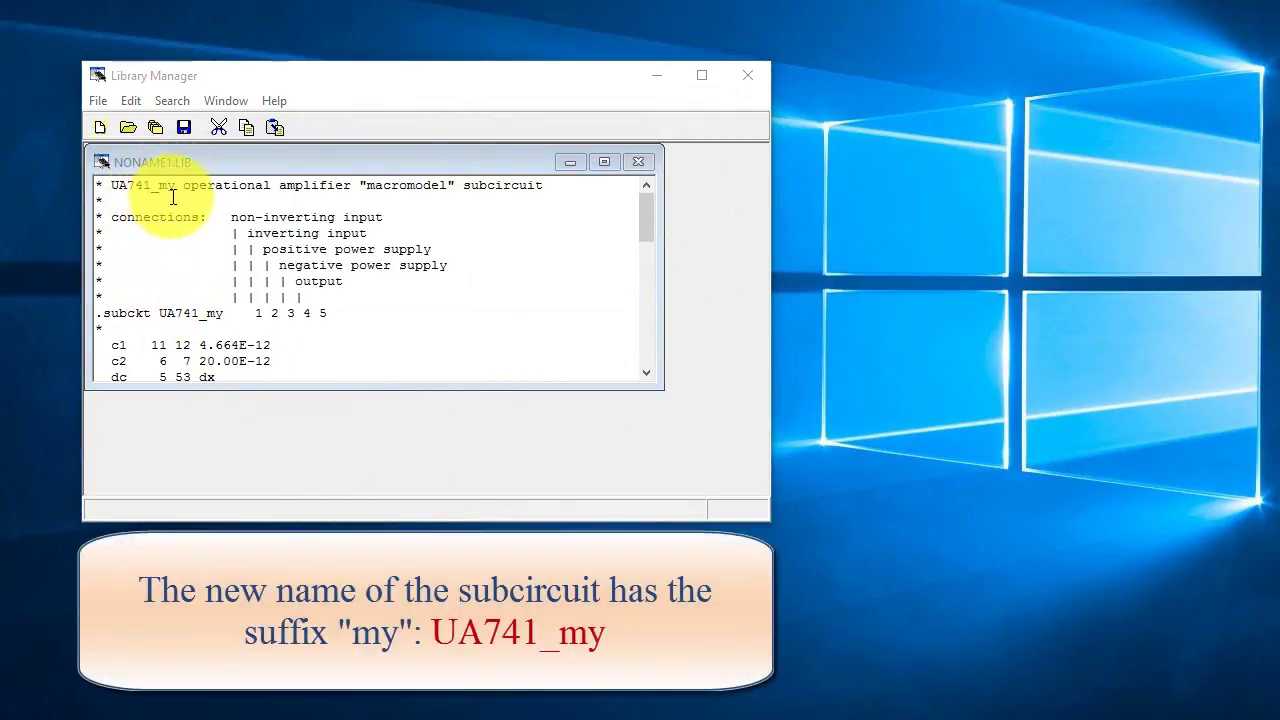
{"action": "left_click", "coordinate": [172, 196]}
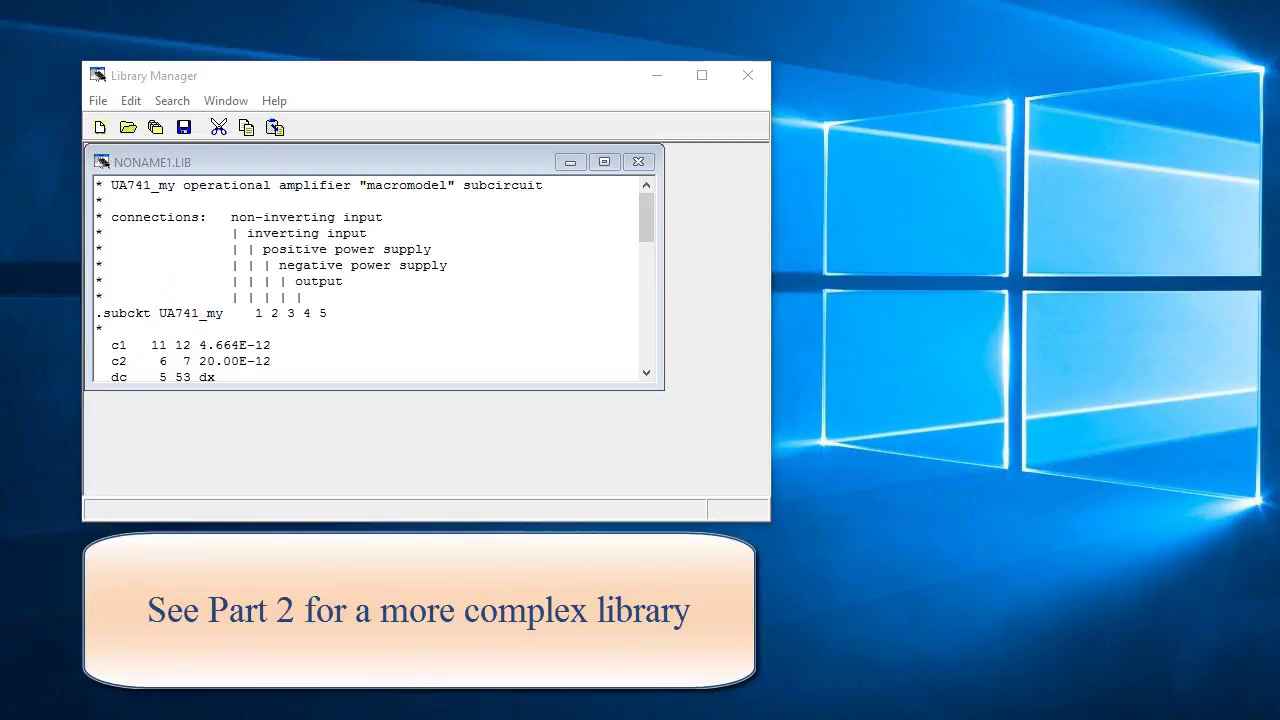
{"action": "left_click", "coordinate": [491, 518]}
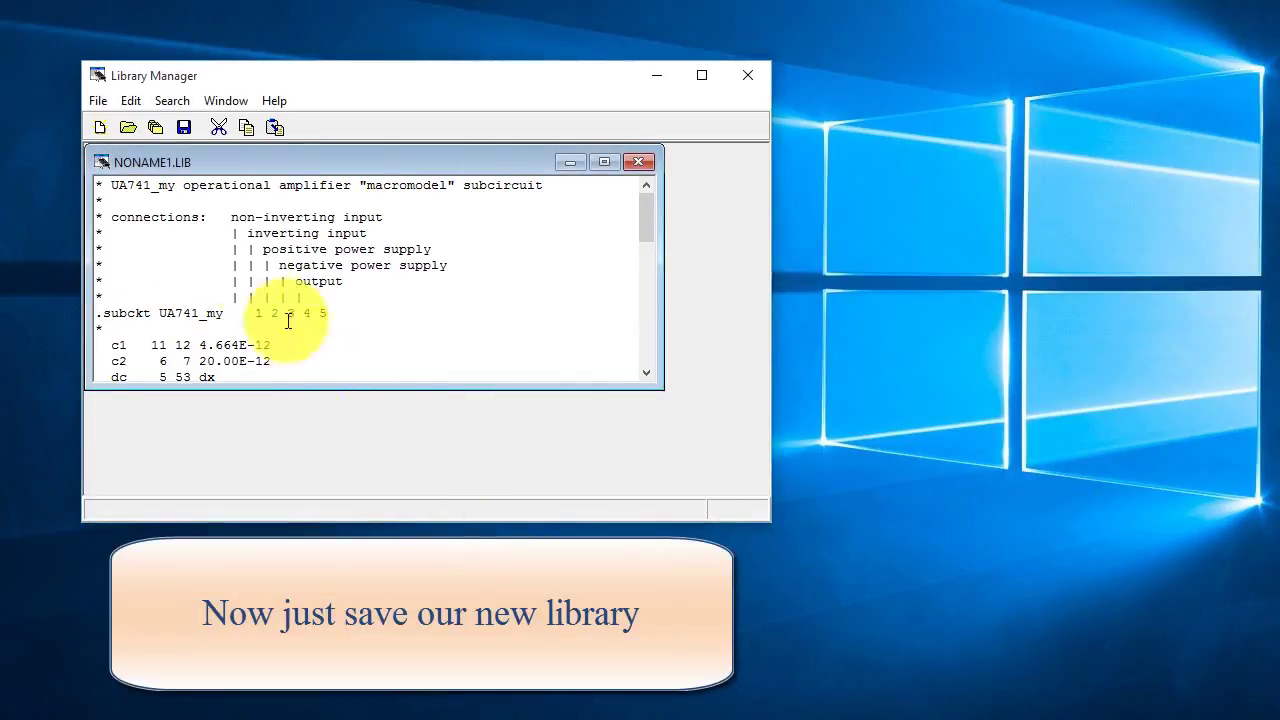
{"action": "left_click", "coordinate": [99, 103]}
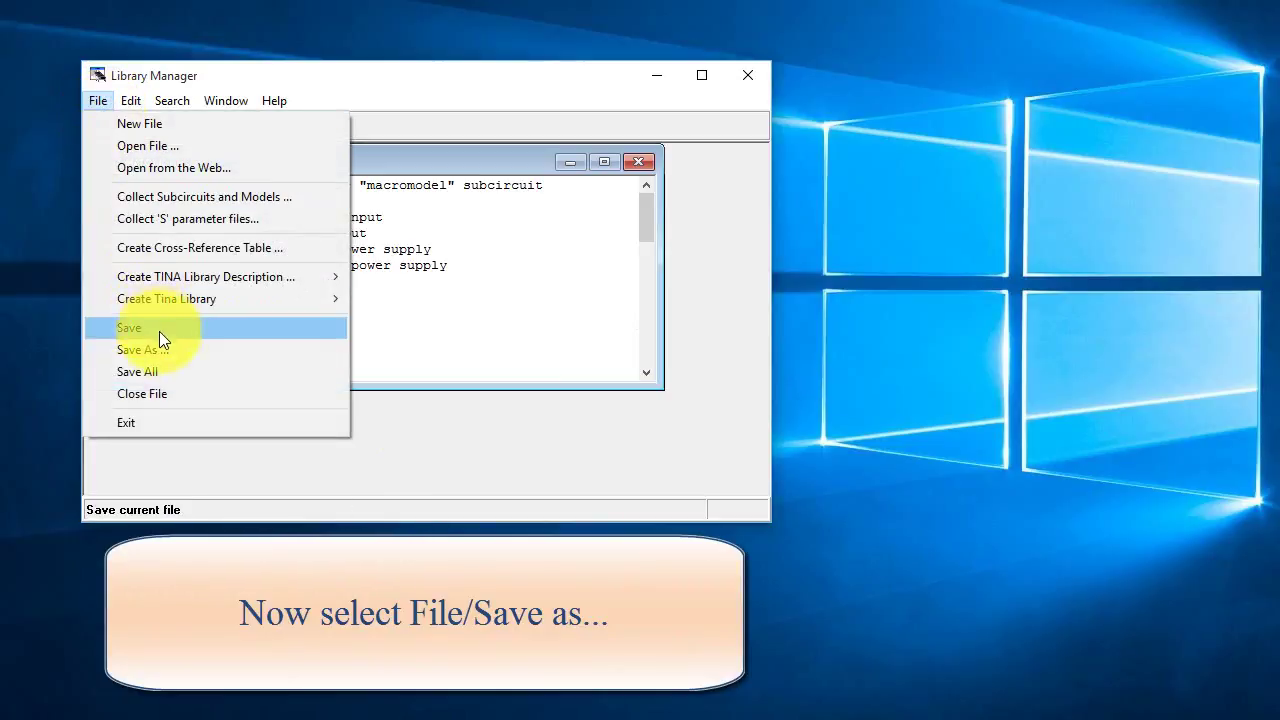
Save As, replacing NONAME1 with my_741.lib and keeping Spicelib as the destination folder.
{"action": "left_click", "coordinate": [168, 352]}
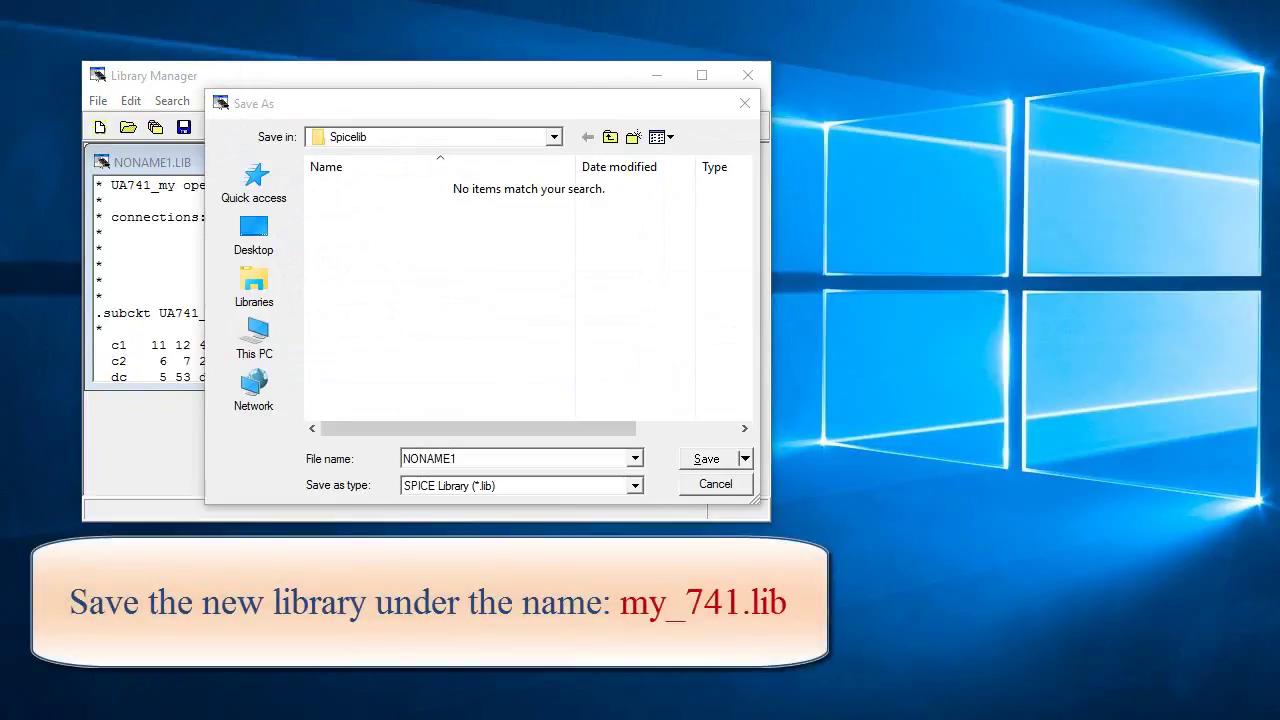
{"action": "double_click", "coordinate": [480, 458]}
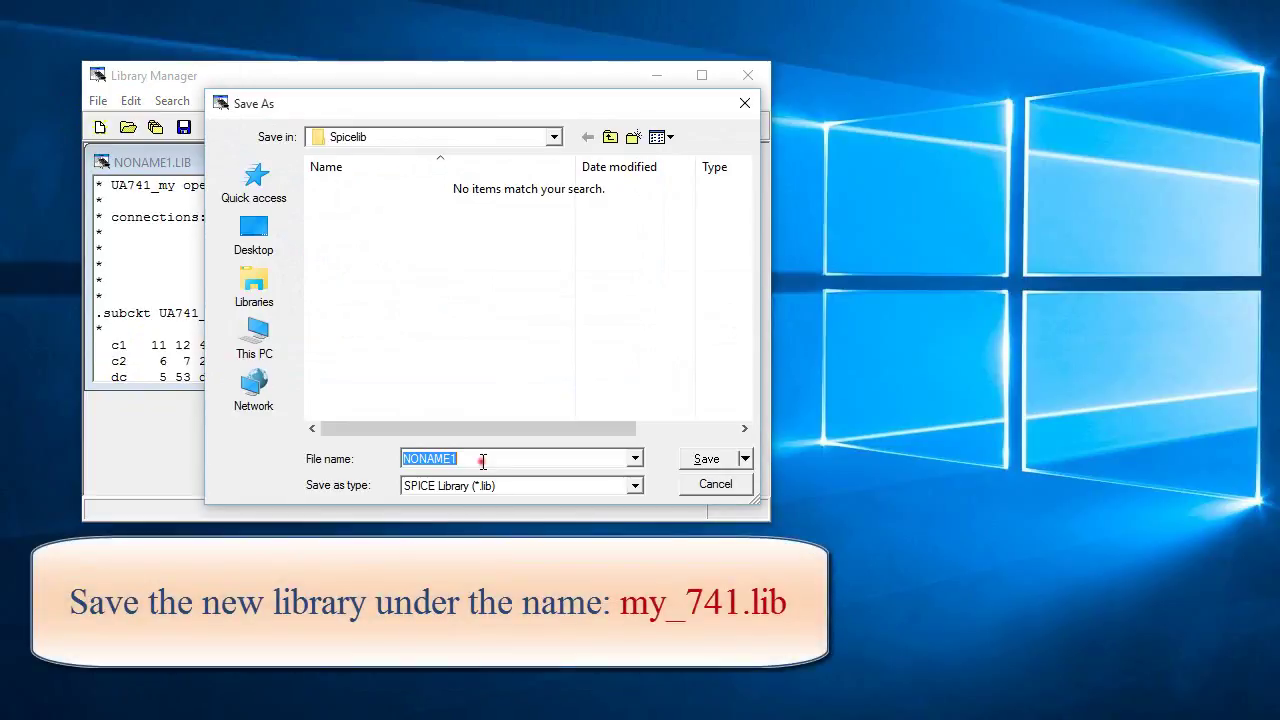
{"action": "type", "text": "my"}
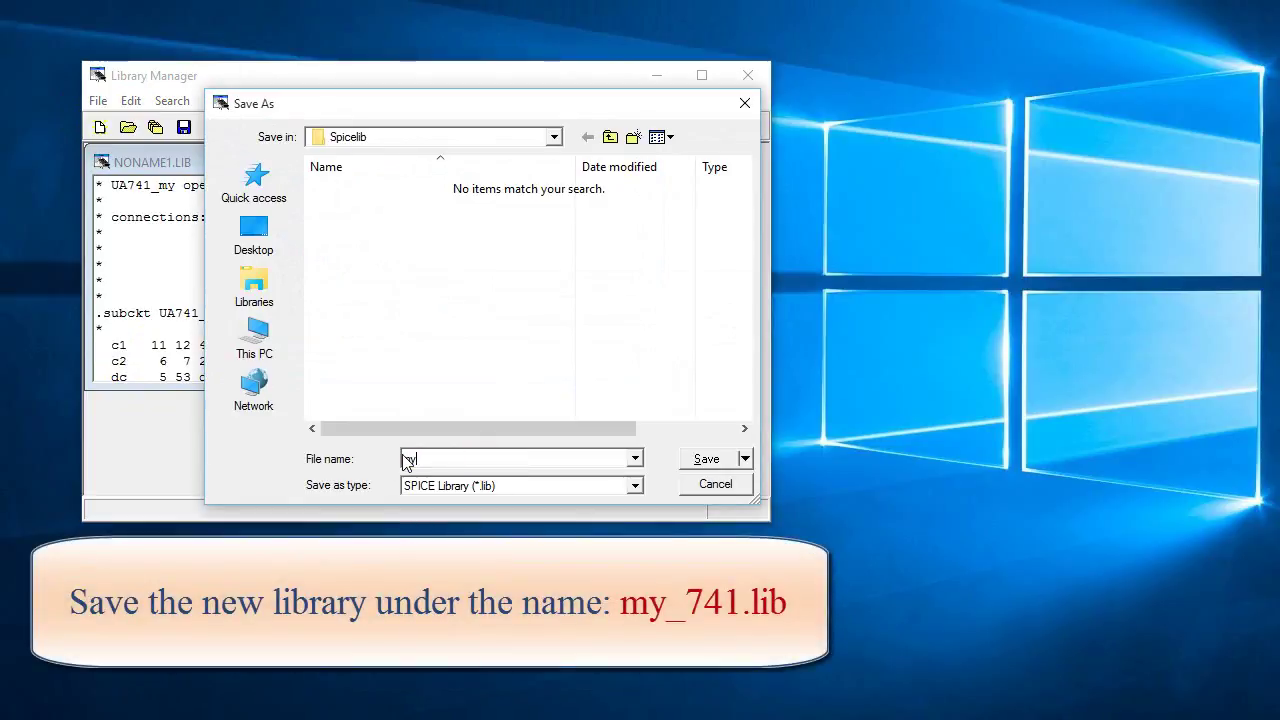
{"action": "type", "text": "_741.lib"}
{"action": "left_click", "coordinate": [553, 137]}
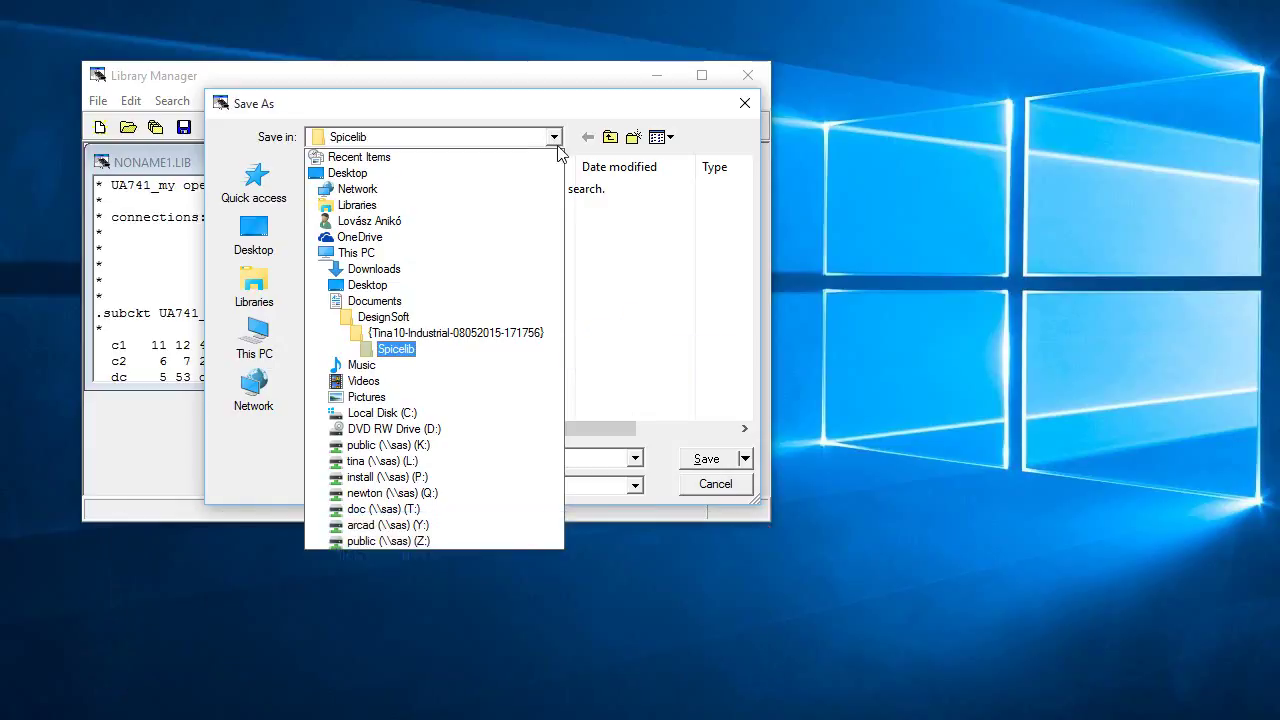
{"action": "left_click", "coordinate": [646, 345]}
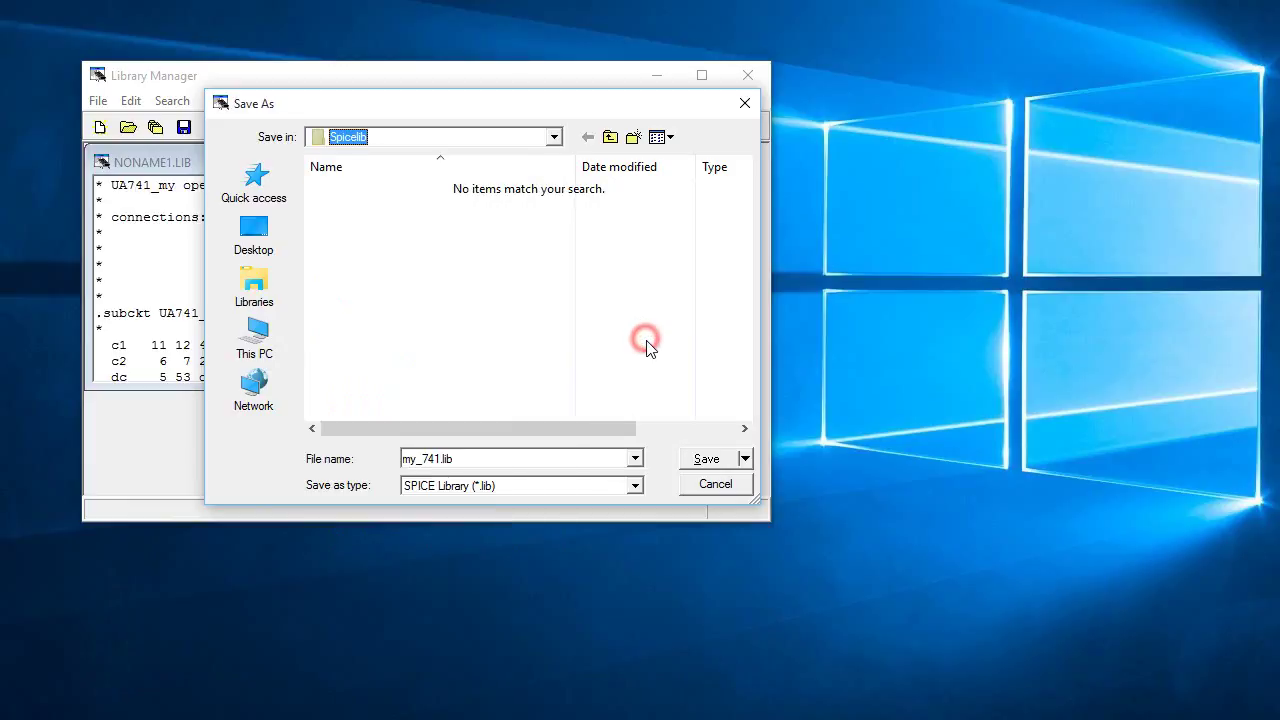
{"action": "left_click", "coordinate": [707, 459]}
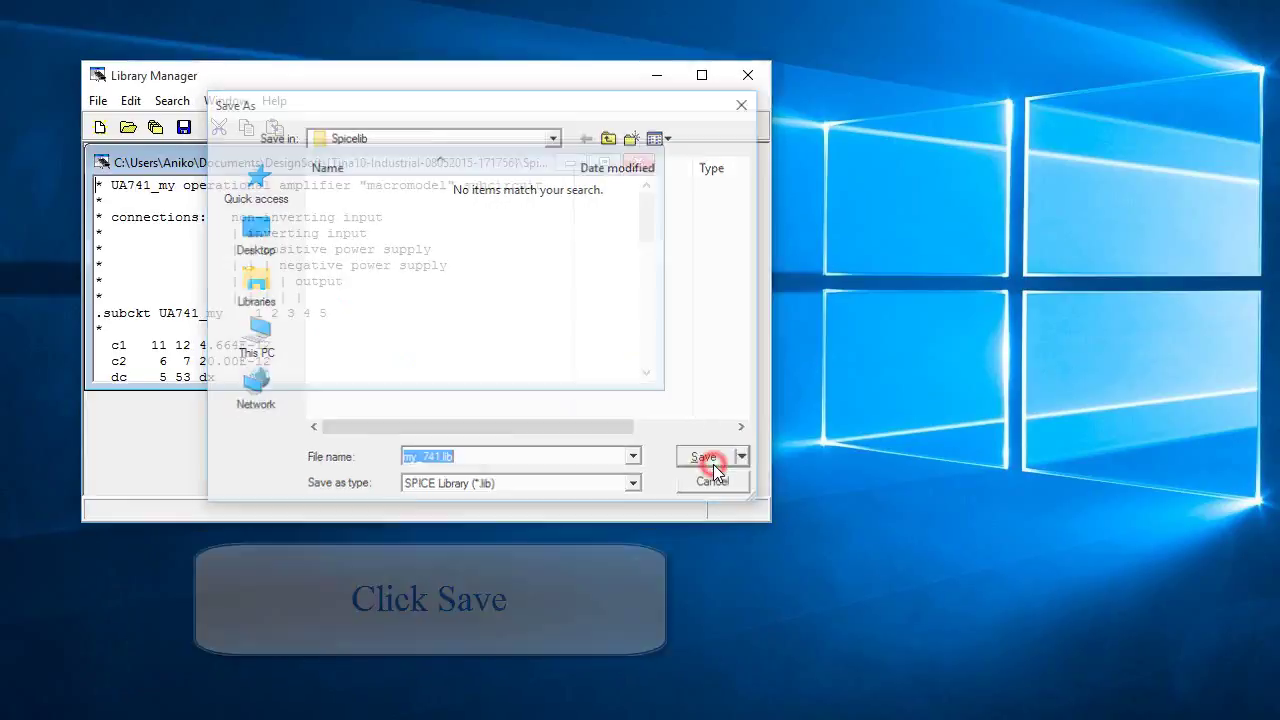
Create a SPICE library description with manufacturer 'My Spice Library', listing UA741_my as OpAmp.
{"action": "left_click", "coordinate": [98, 101]}
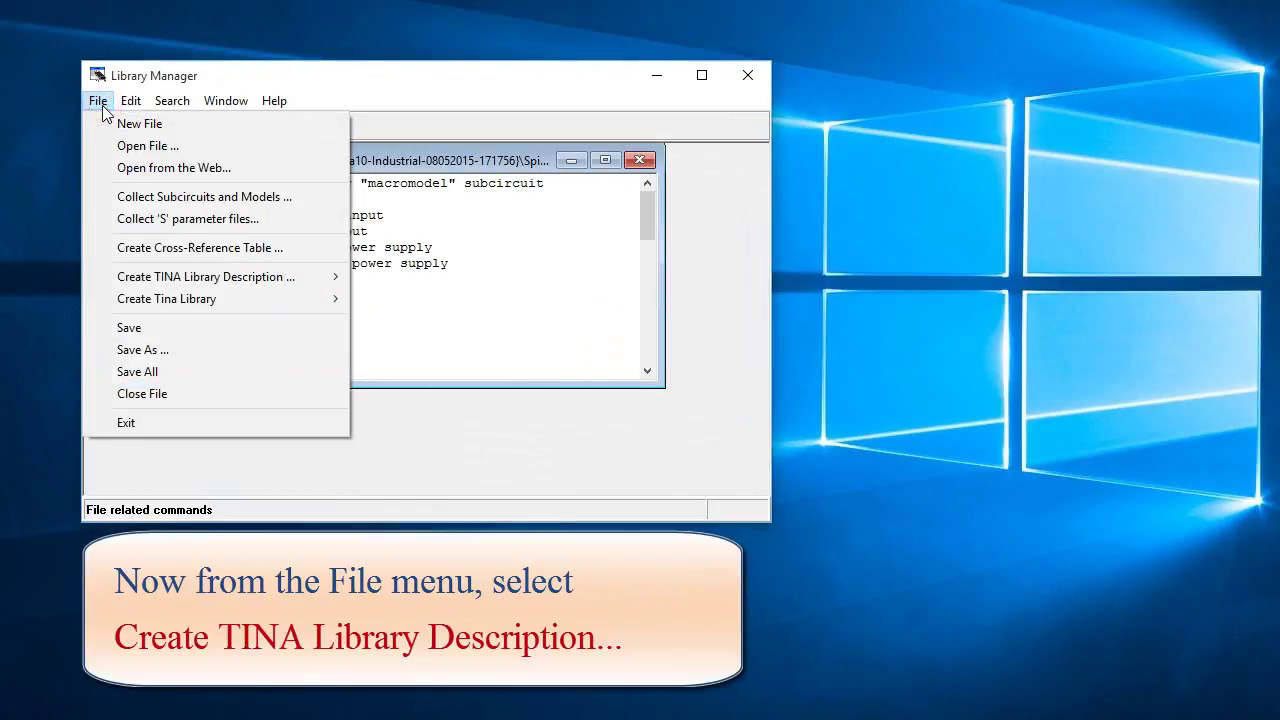
{"action": "mouse_move", "coordinate": [253, 276]}
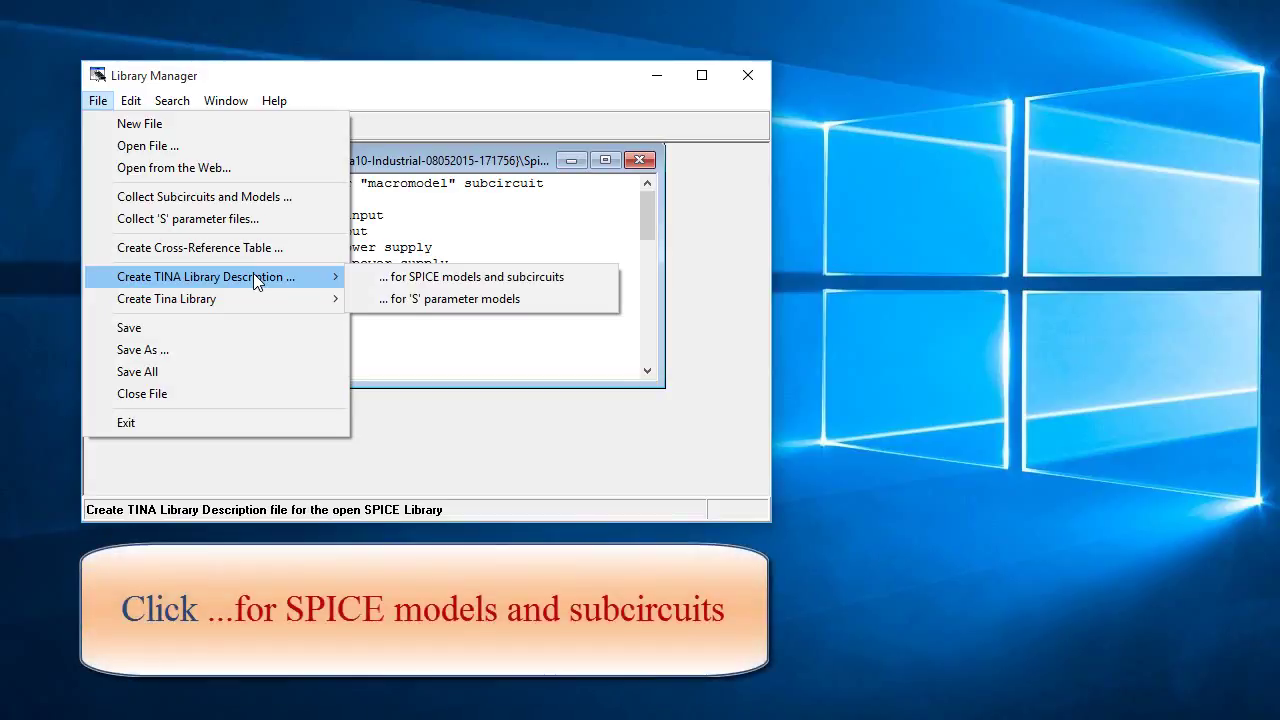
{"action": "left_click", "coordinate": [445, 283]}
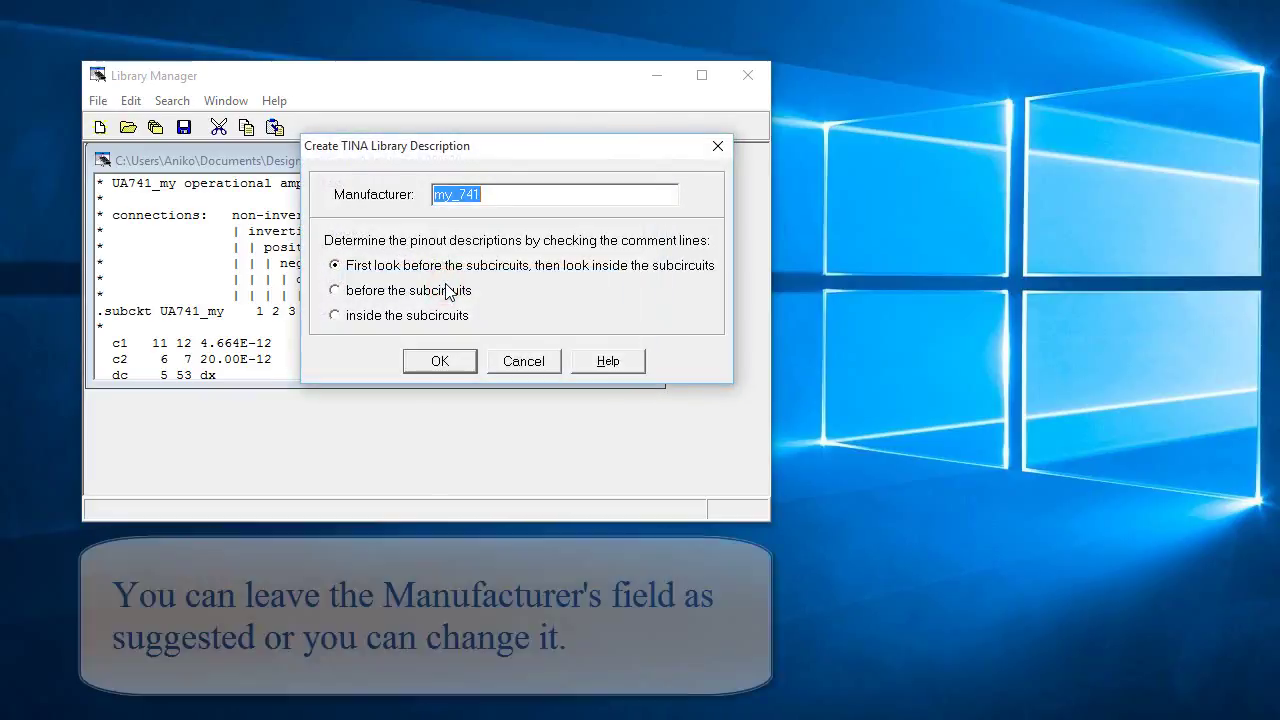
{"action": "left_click", "coordinate": [437, 361]}
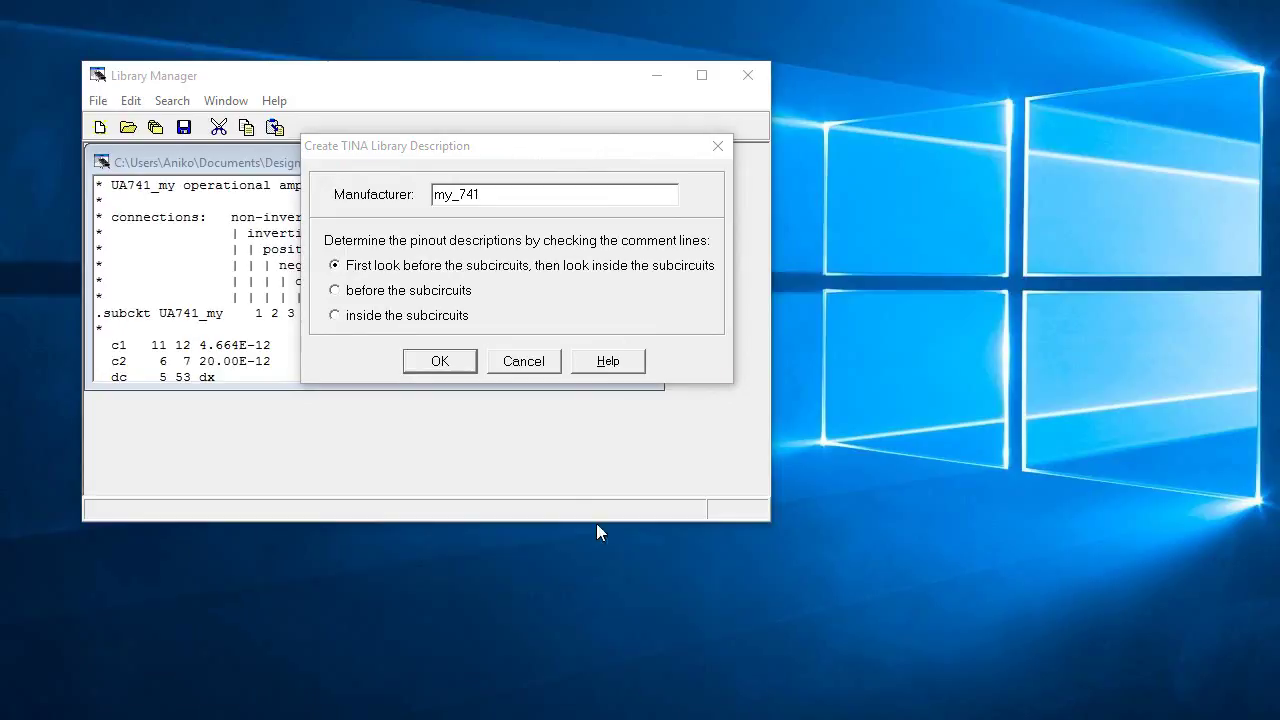
{"action": "double_click", "coordinate": [483, 195]}
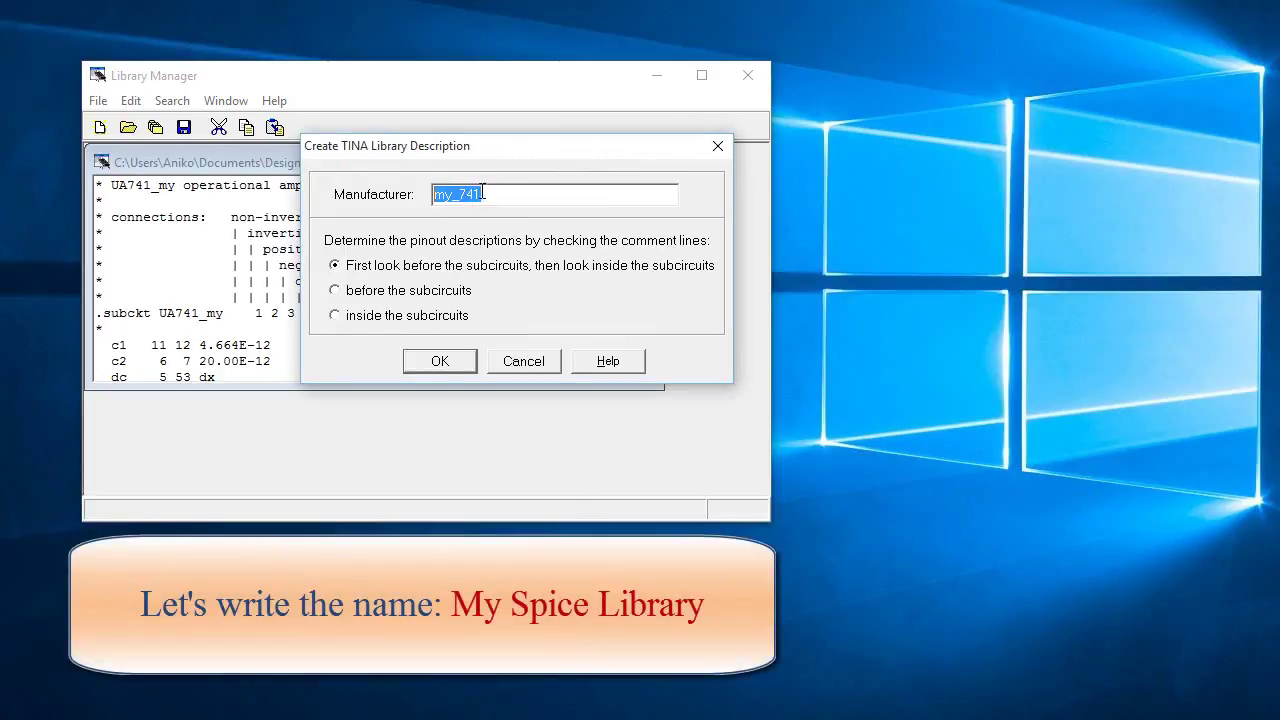
{"action": "type", "text": "My Sp"}
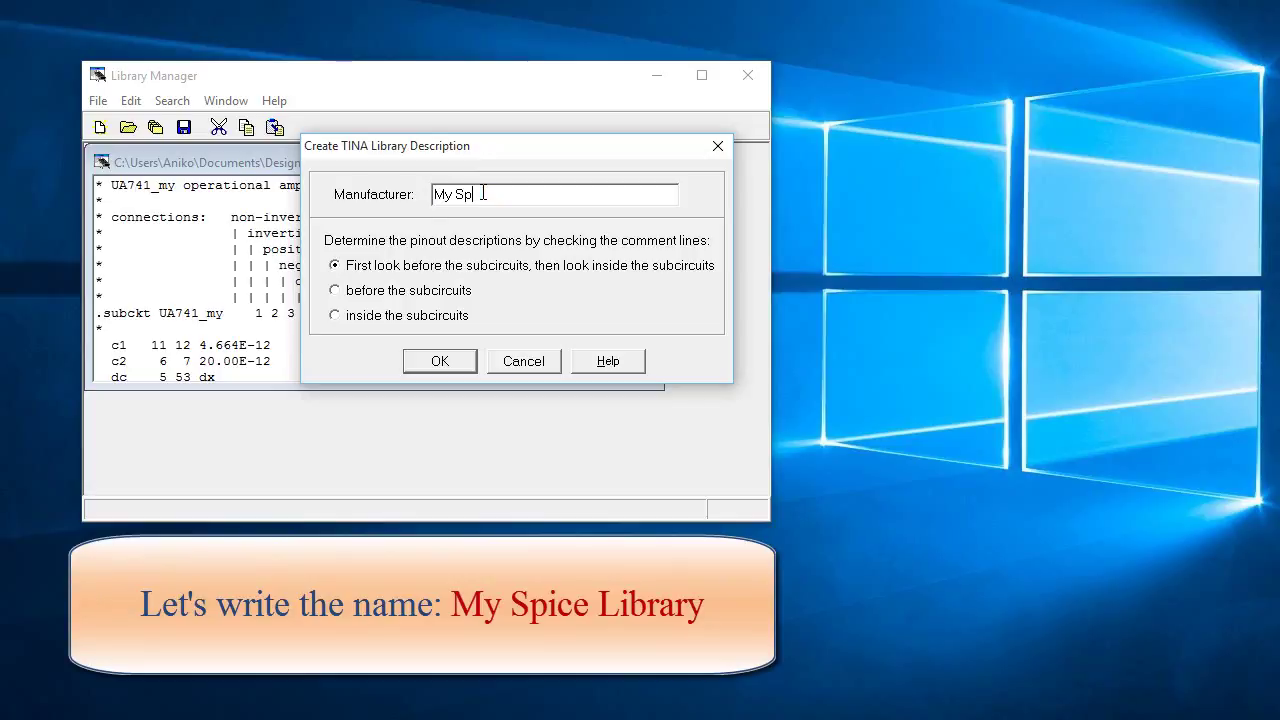
{"action": "type", "text": "ice Library"}
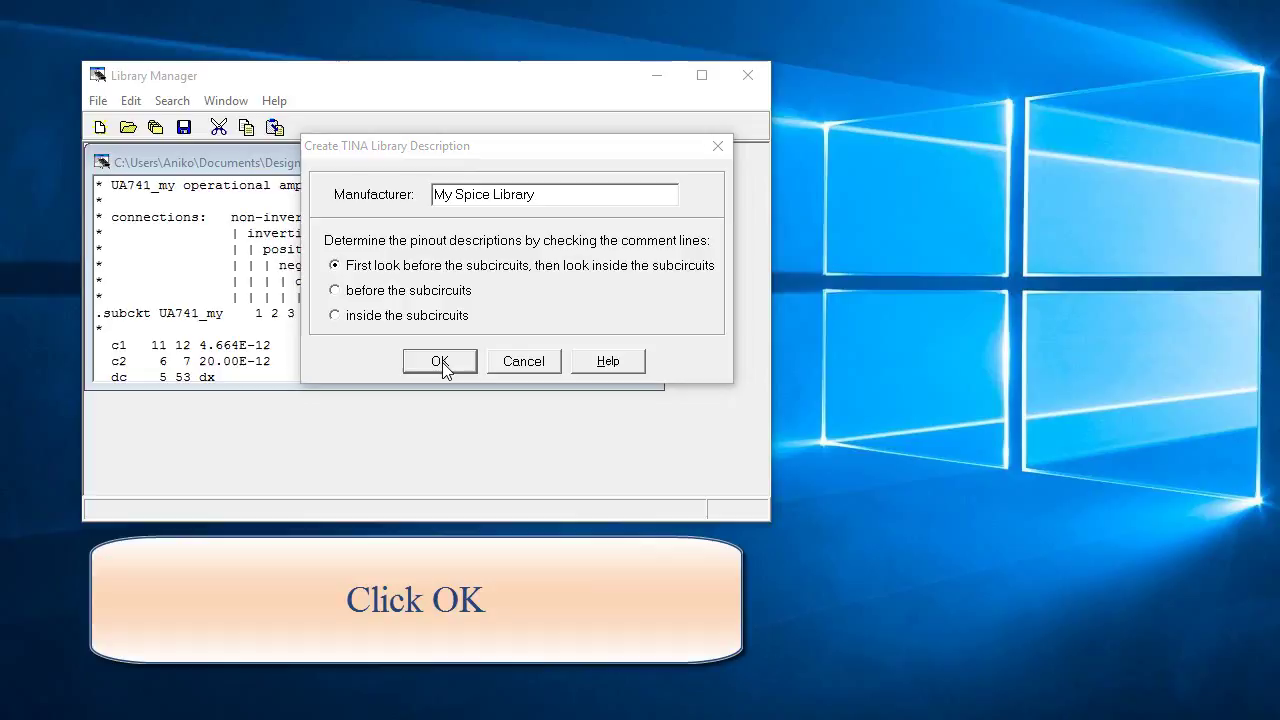
{"action": "left_click", "coordinate": [442, 362]}
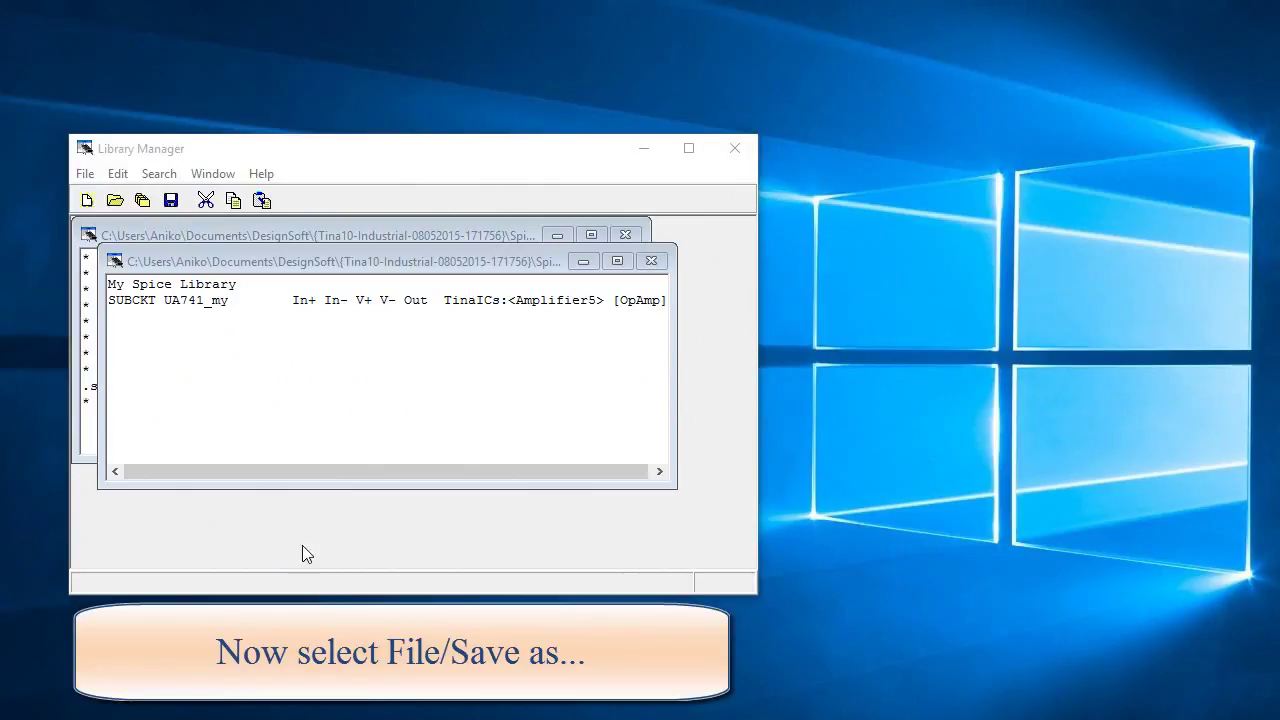
Save the description as my_741.tld in Spicelib, completing the suggested name with '.t'.
{"action": "left_click", "coordinate": [88, 176]}
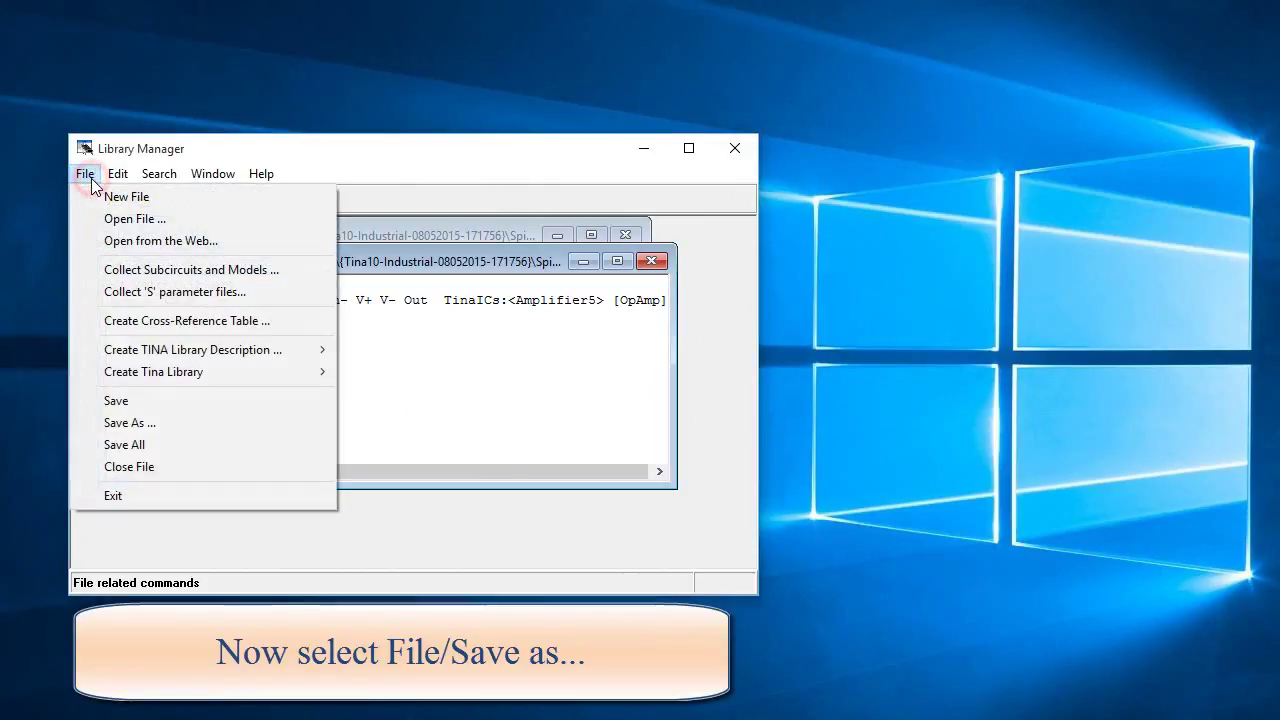
{"action": "left_click", "coordinate": [150, 423]}
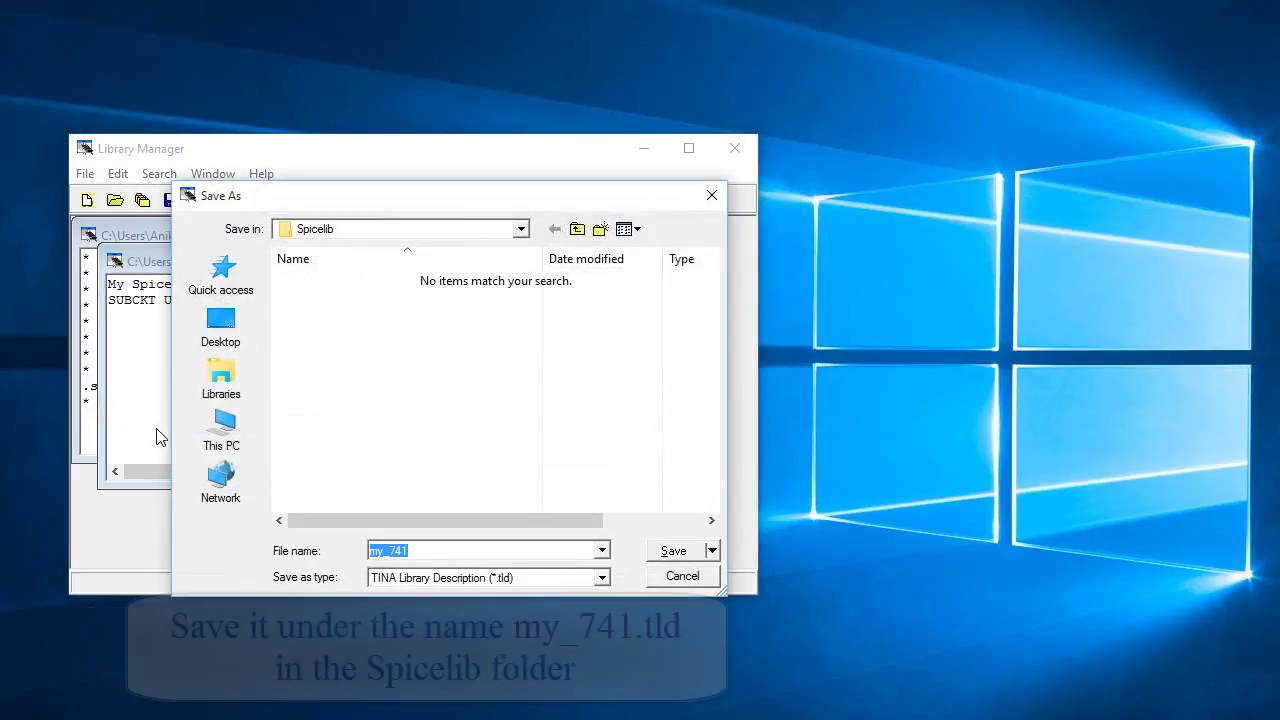
{"action": "left_click", "coordinate": [410, 550]}
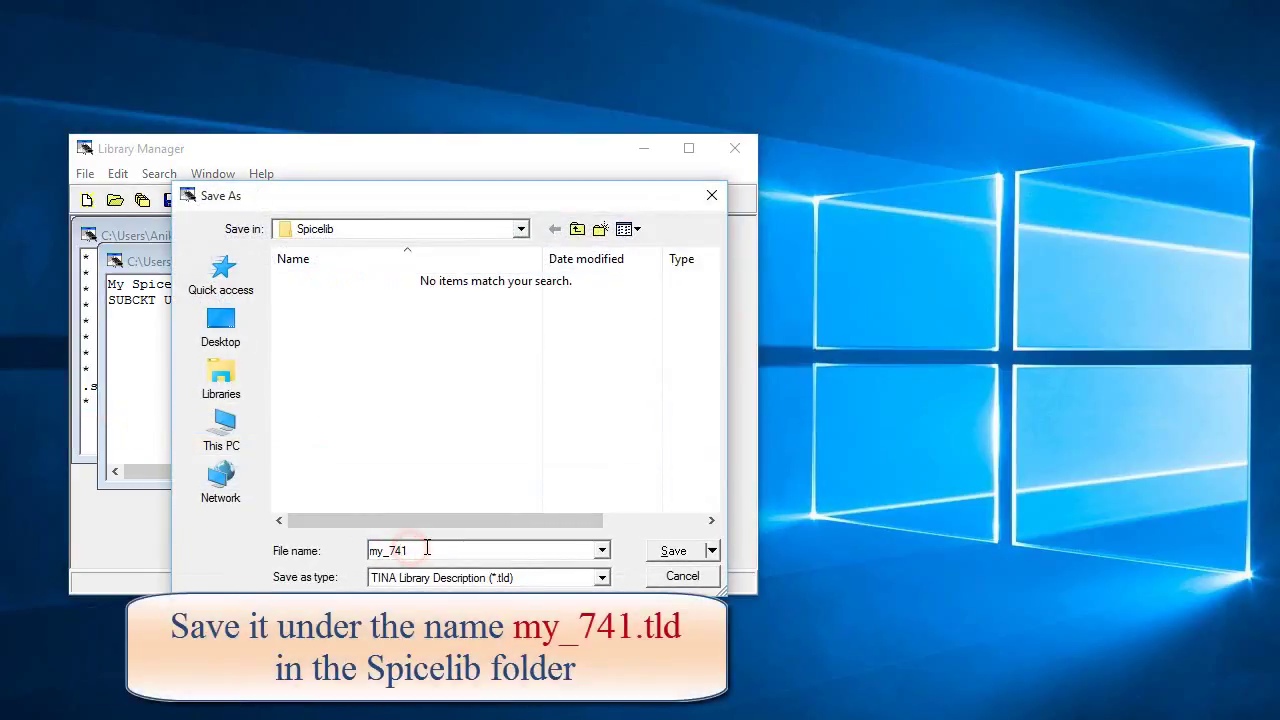
{"action": "type", "text": ".tld"}
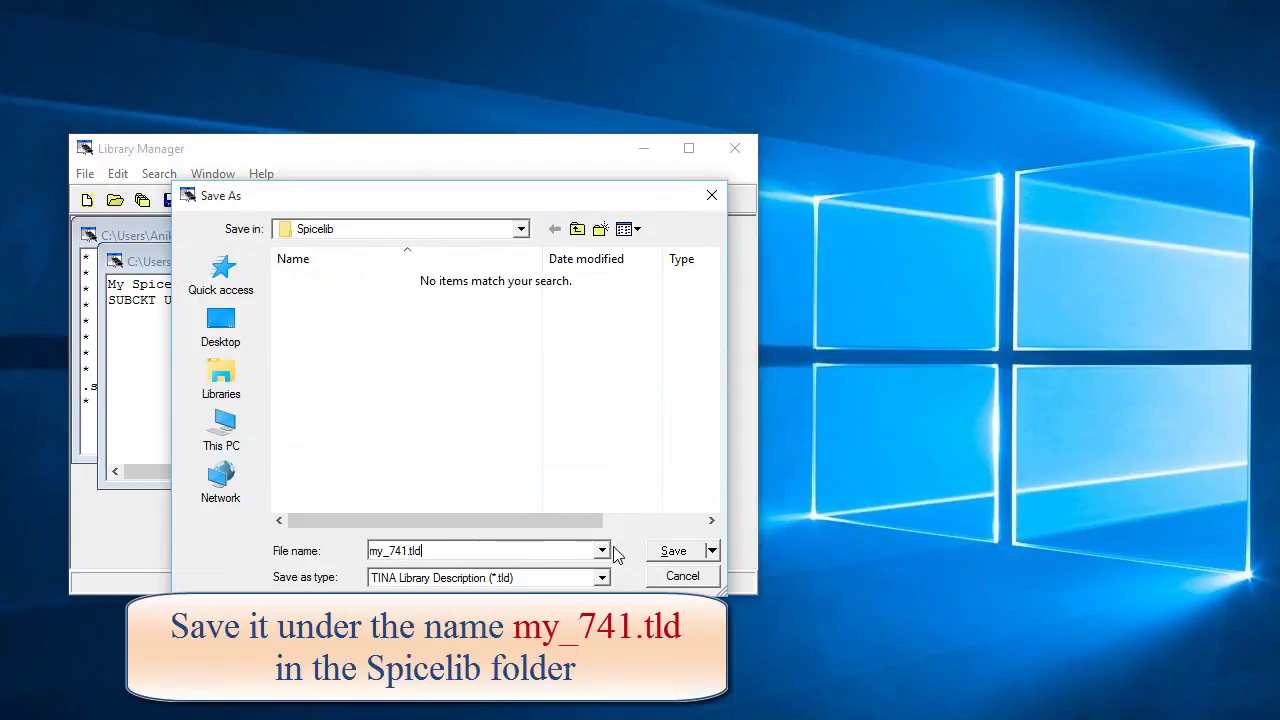
{"action": "left_click", "coordinate": [664, 556]}
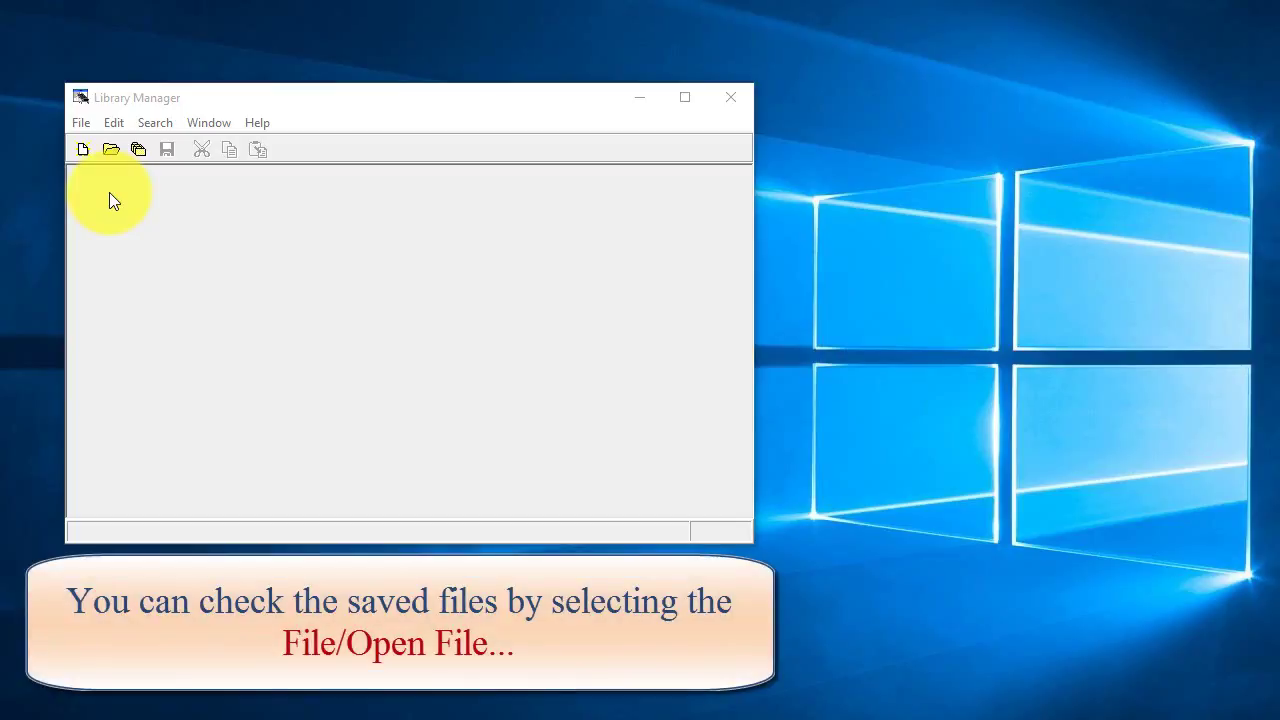
Browse the saved my_741 library files through File > Open File.
{"action": "left_click", "coordinate": [83, 125]}
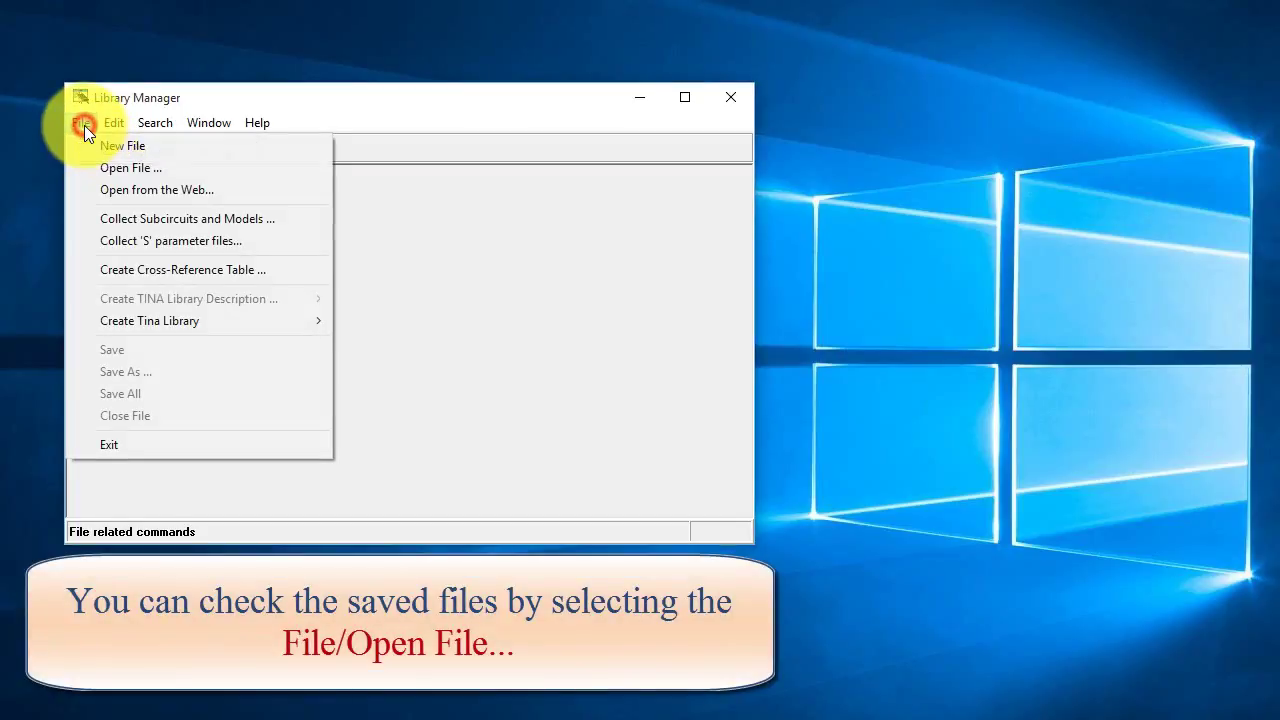
{"action": "left_click", "coordinate": [117, 178]}
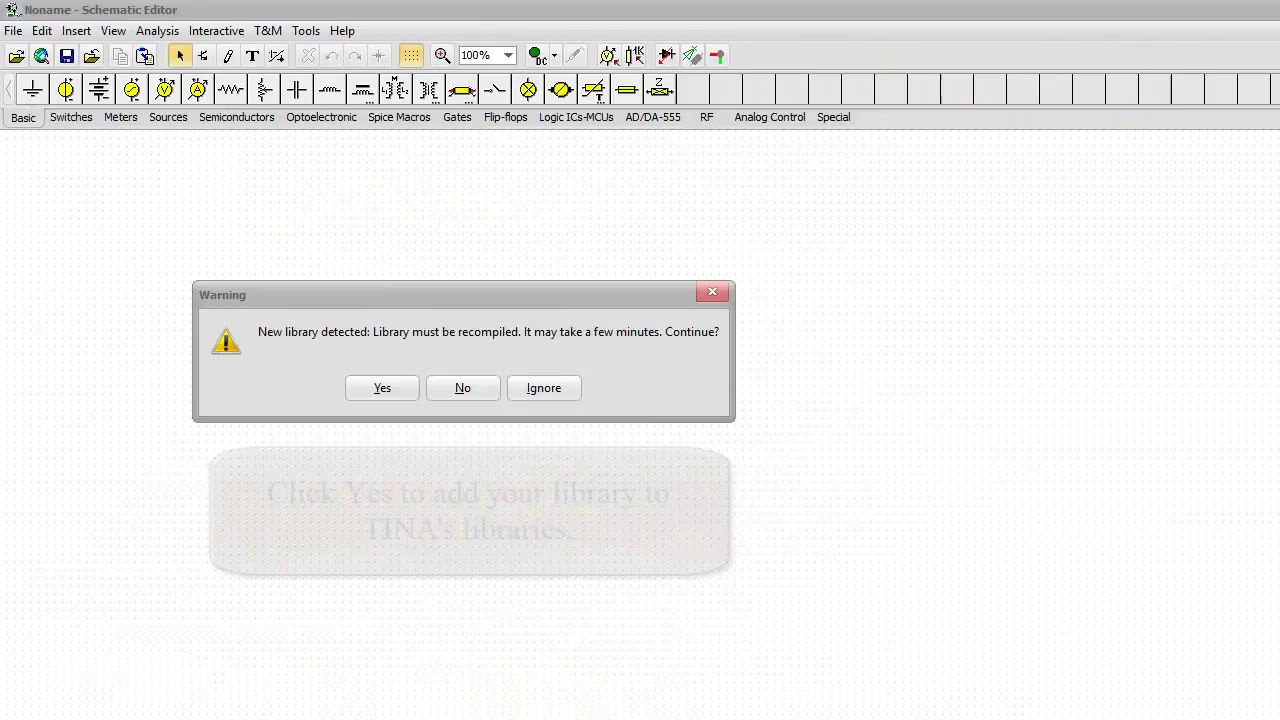
Accept the new-library recompile prompt and run Tools > Re-compile Library.
{"action": "left_click", "coordinate": [385, 391]}
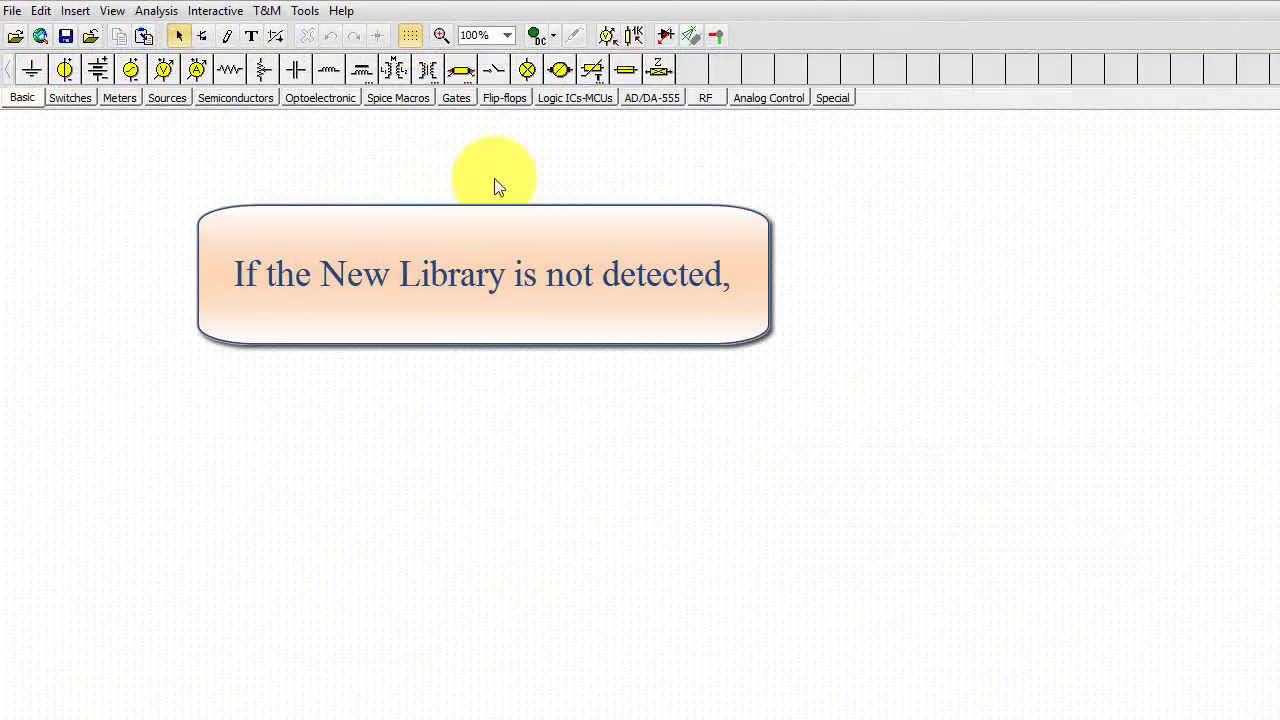
{"action": "left_click", "coordinate": [305, 12]}
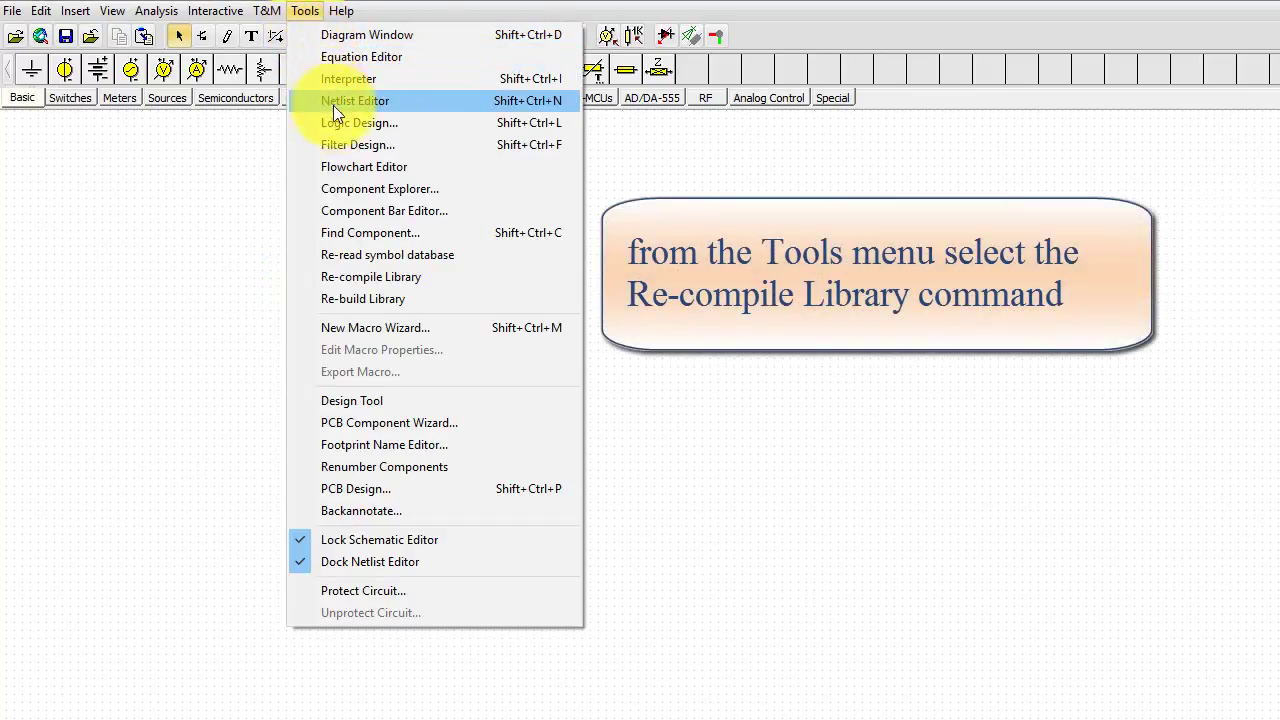
{"action": "left_click", "coordinate": [387, 279]}
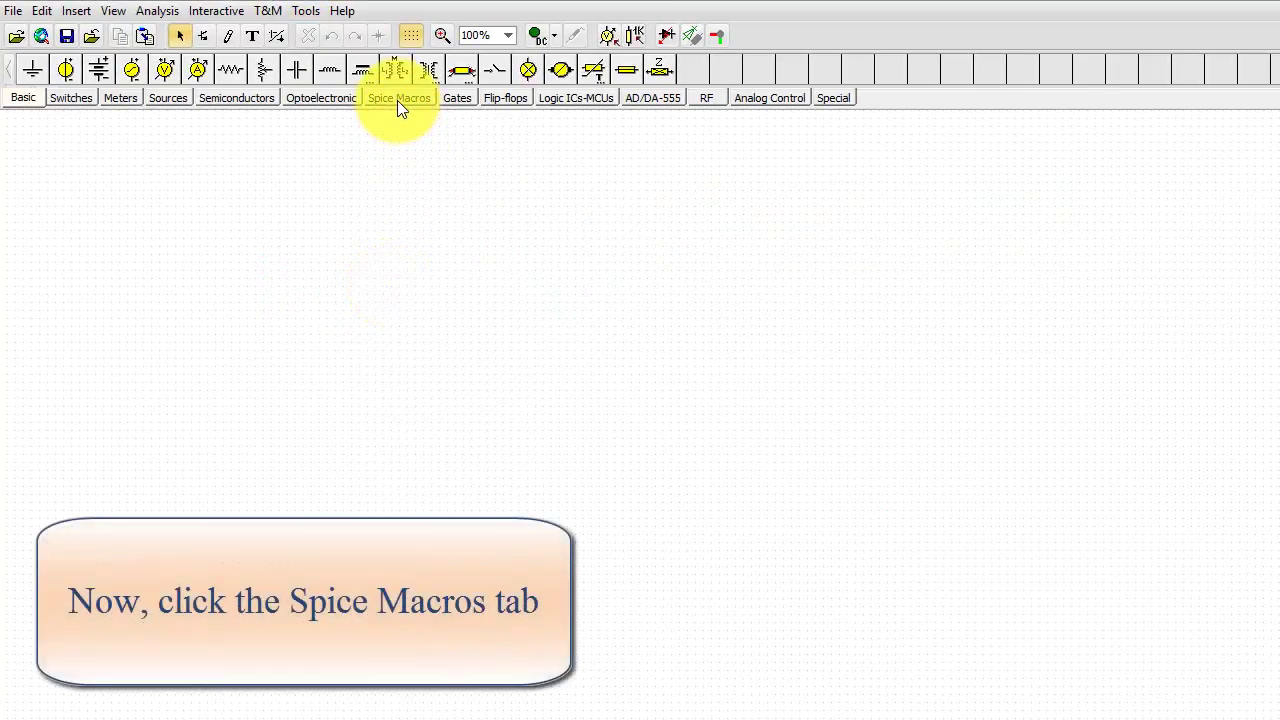
In Spice Macros > Operational Amplifiers, filter by My Spice Library and select UA741_MY.
{"action": "left_click", "coordinate": [397, 100]}
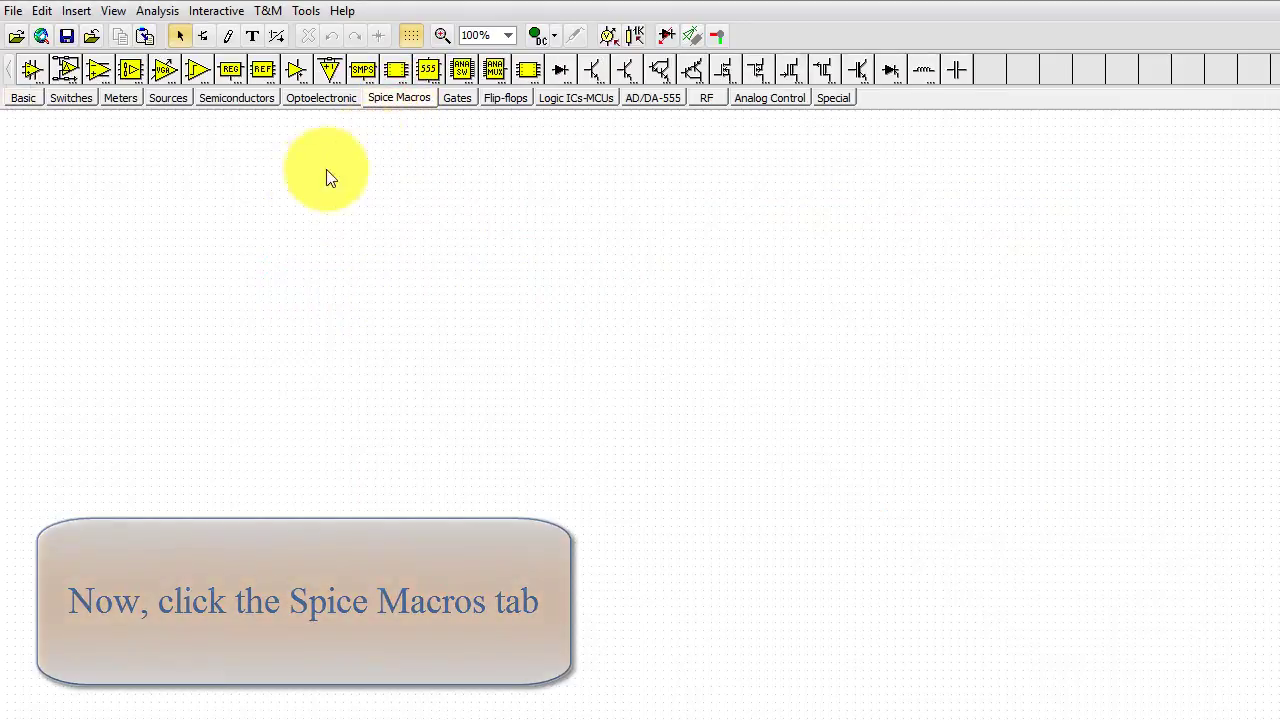
{"action": "left_click", "coordinate": [28, 72]}
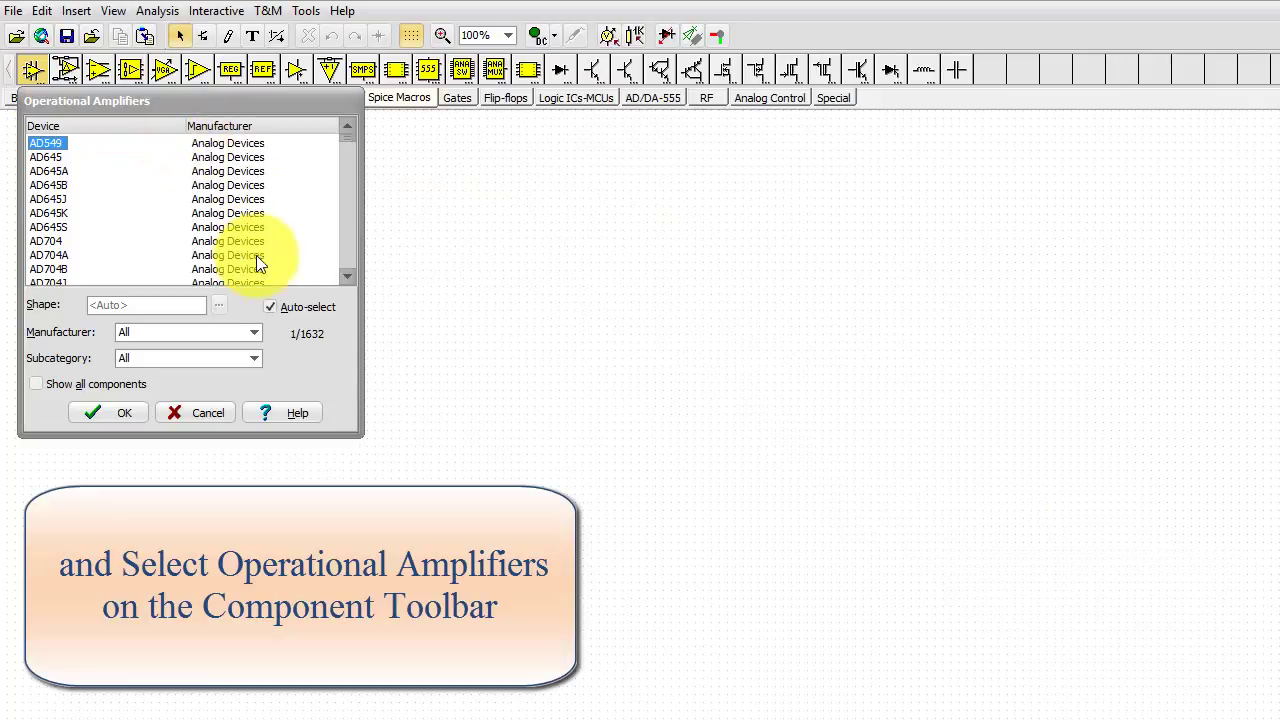
{"action": "left_click", "coordinate": [256, 334]}
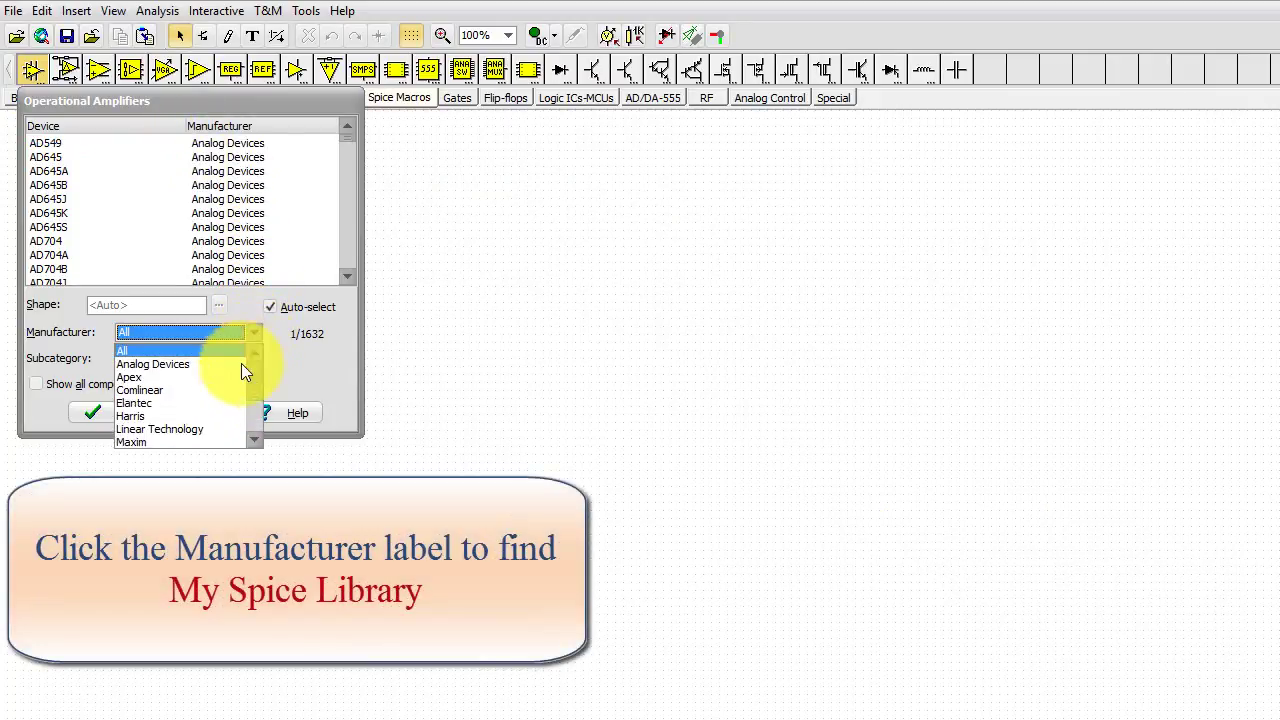
{"action": "left_click", "coordinate": [252, 440]}
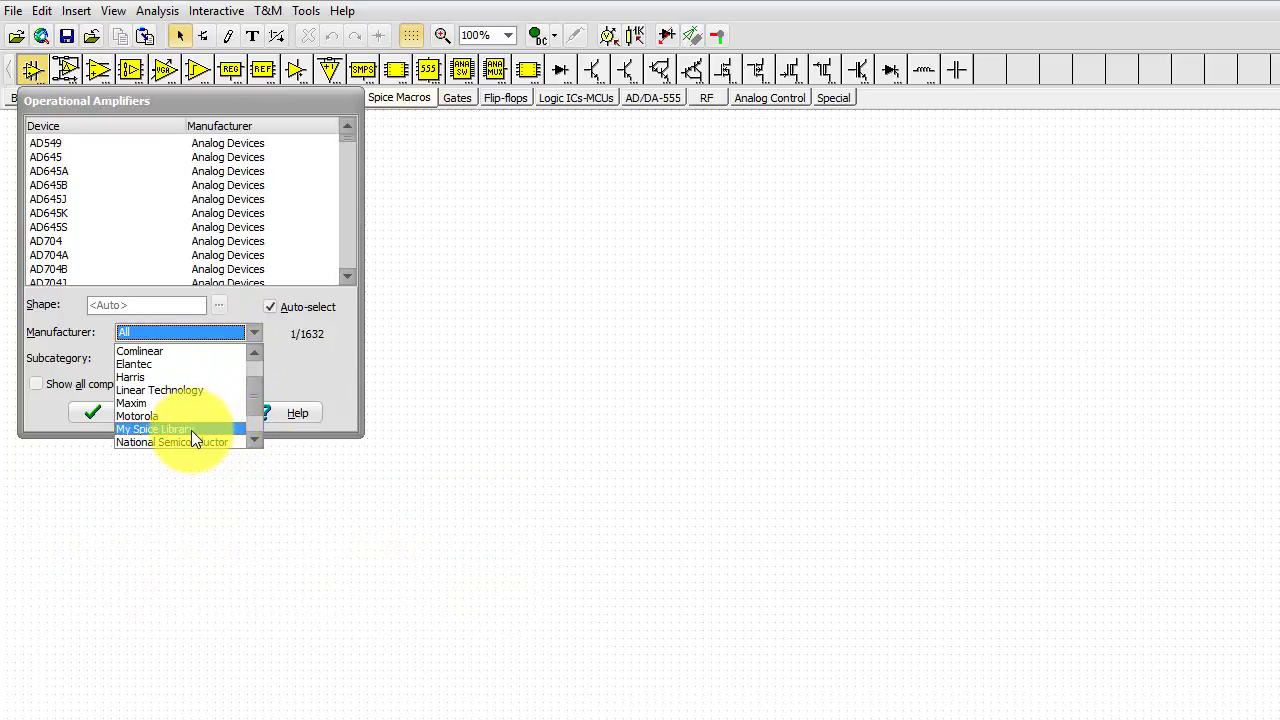
{"action": "left_click", "coordinate": [191, 430]}
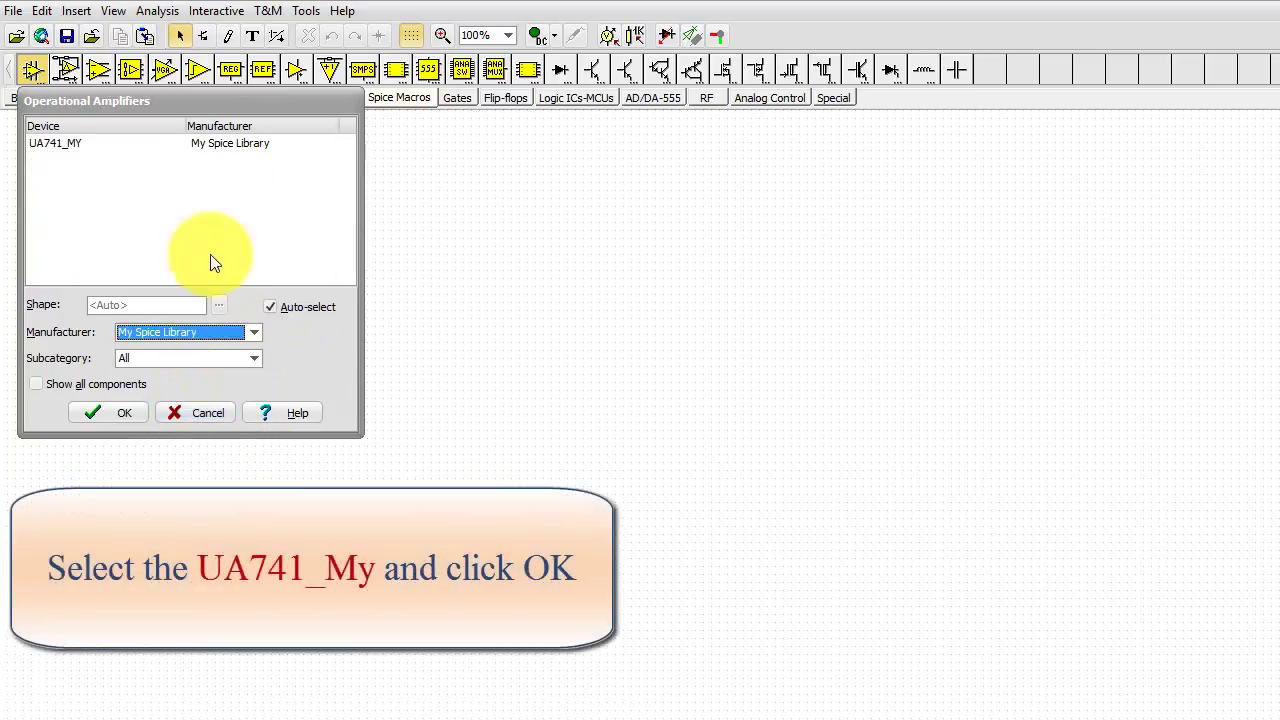
{"action": "left_click", "coordinate": [236, 147]}
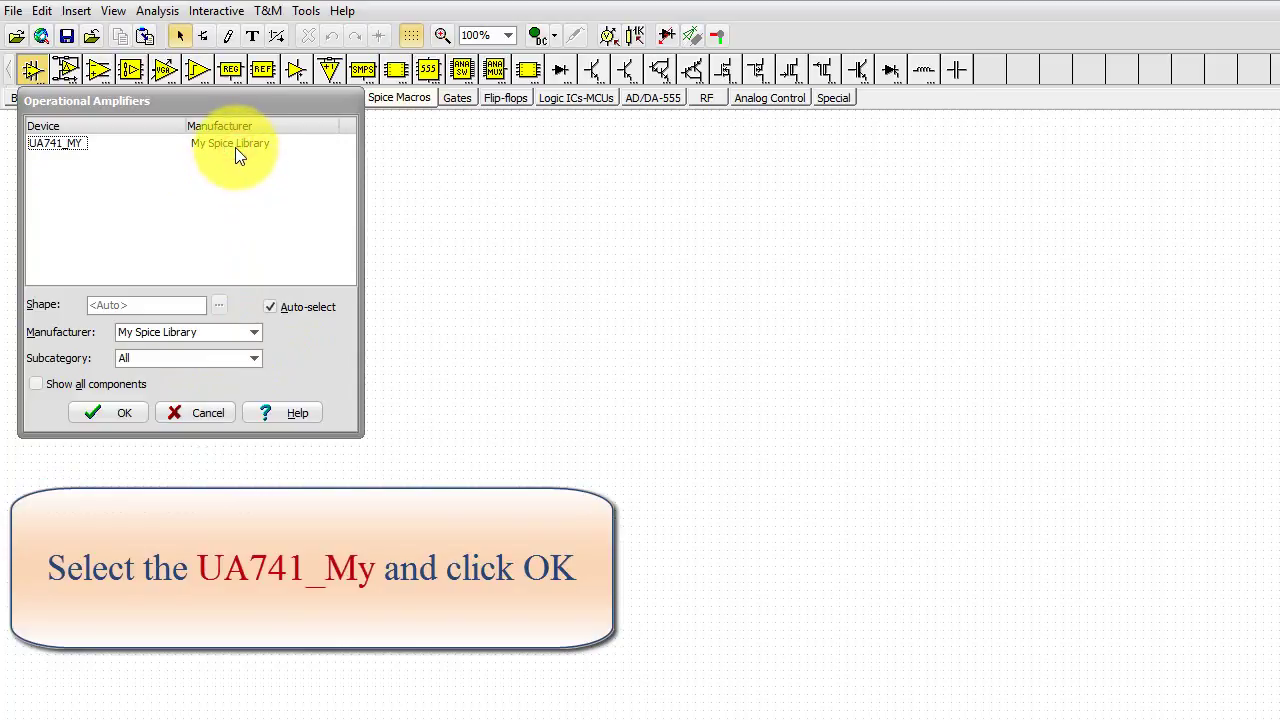
Confirm the UA741_MY op-amp choice so it's ready to place as U1.
{"action": "left_click", "coordinate": [100, 416]}
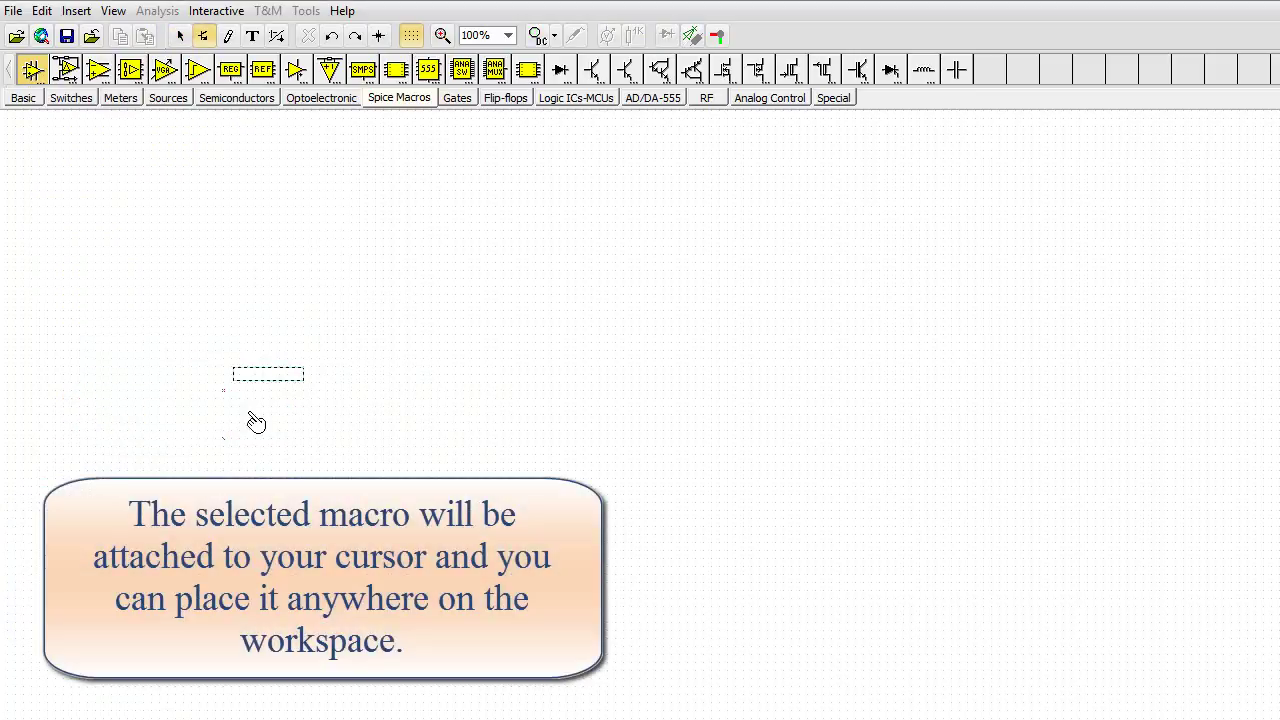